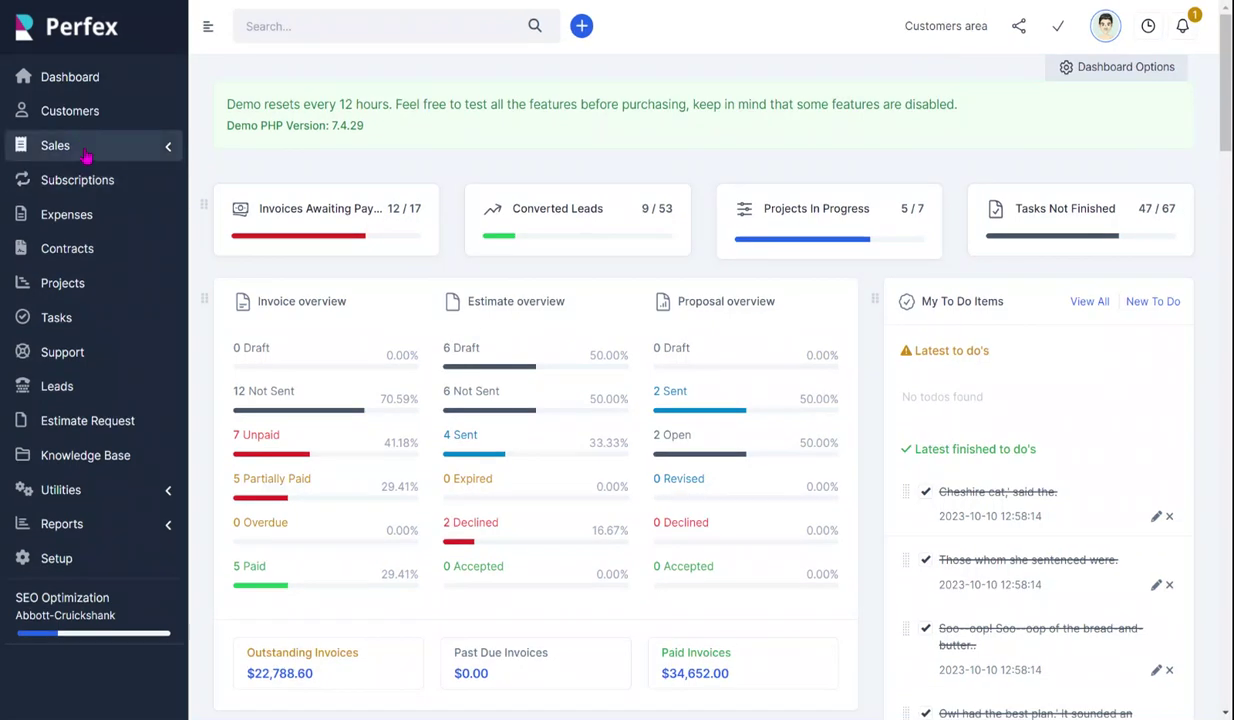
- Create a new sales proposal with the subject "Quote for a cleaning a building"
{"action": "left_click", "coordinate": [85, 152]}
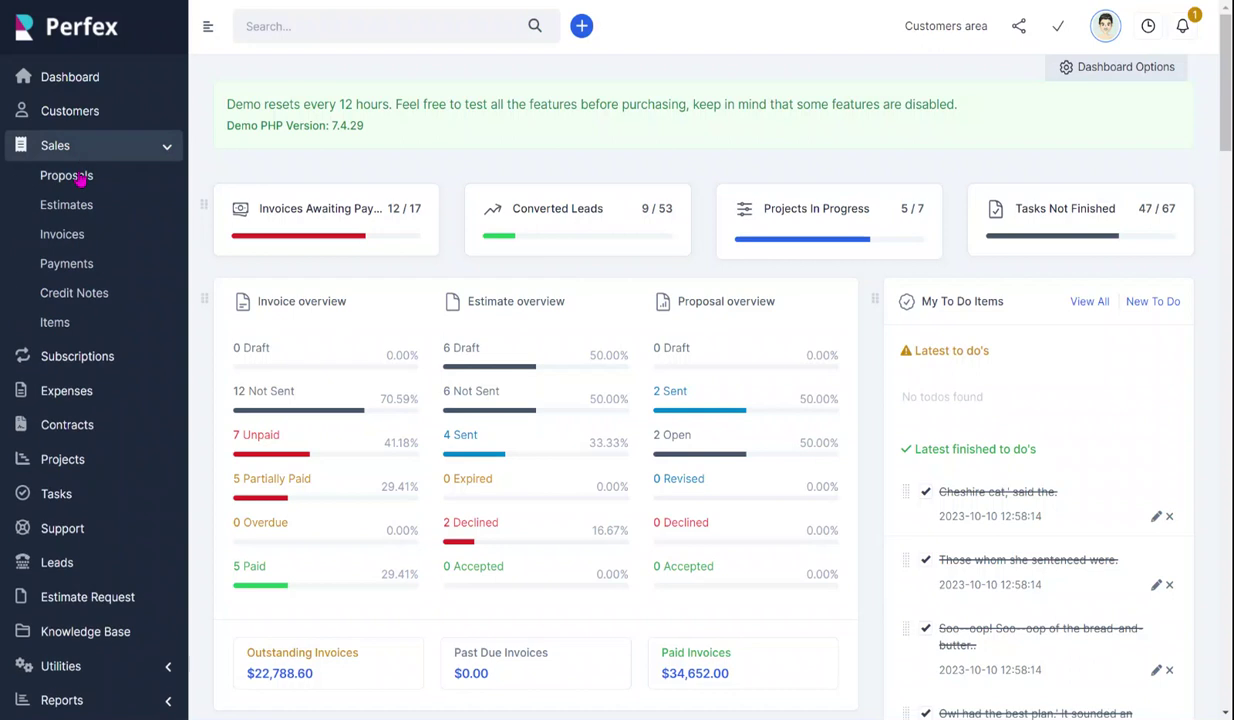
{"action": "left_click", "coordinate": [66, 176]}
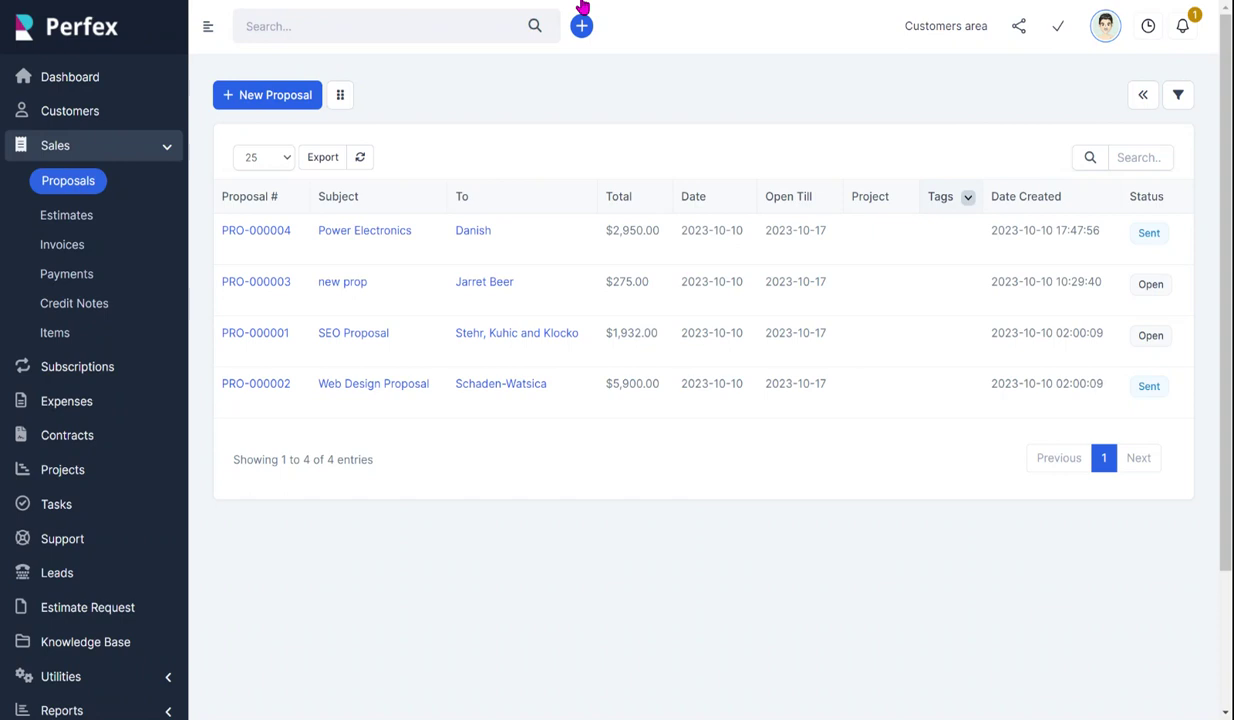
{"action": "left_click", "coordinate": [251, 105]}
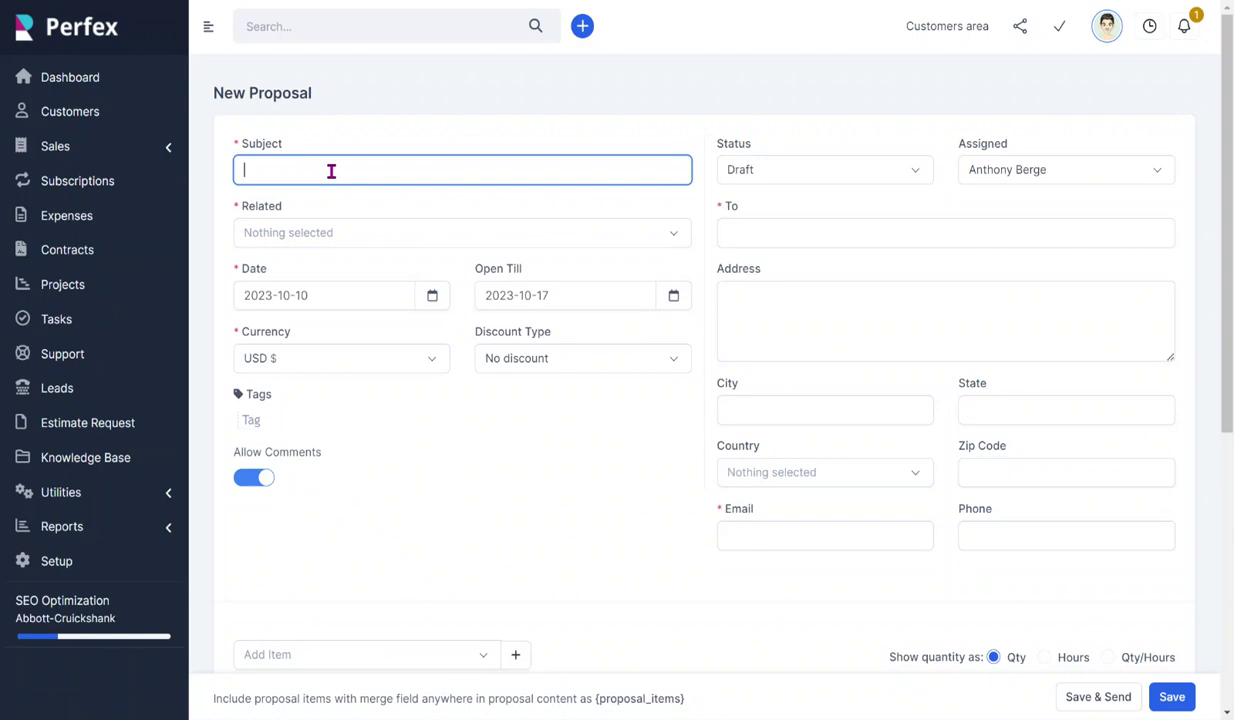
{"action": "type", "text": "Quote for a cleaning a building"}
- Relate the proposal to a lead and choose the second lead found by searching for "a"
{"action": "left_click", "coordinate": [398, 230]}
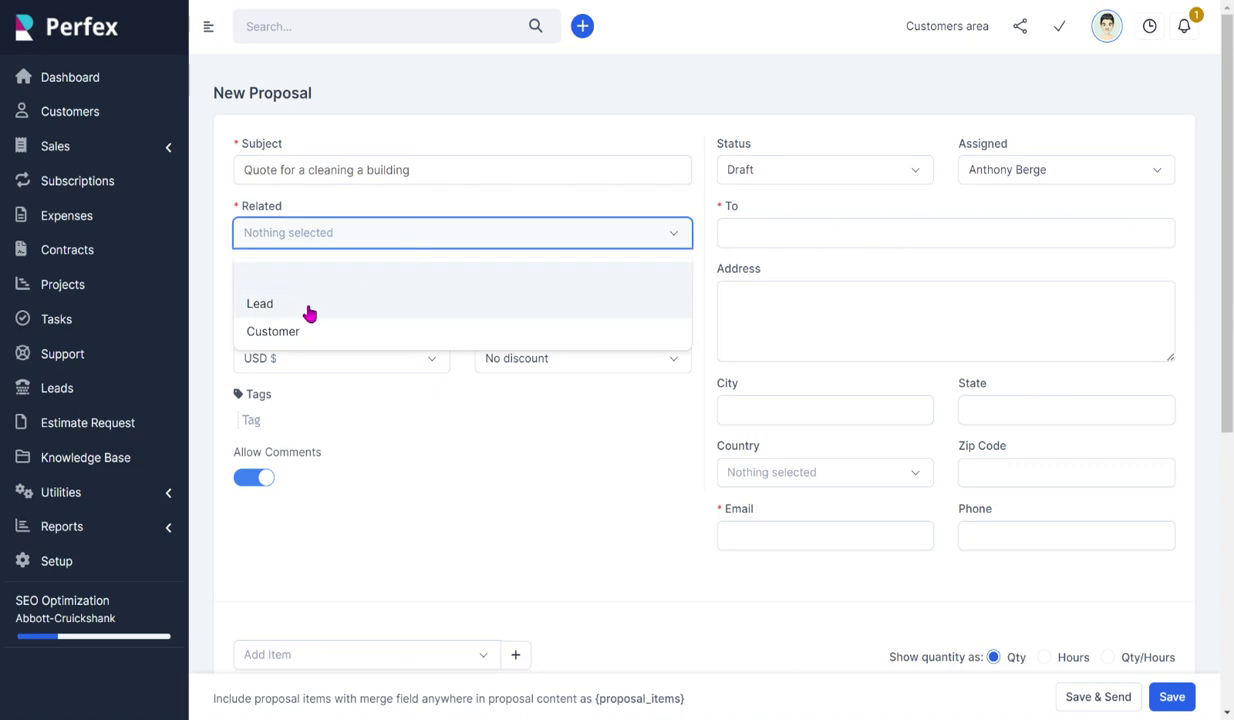
{"action": "left_click", "coordinate": [309, 312]}
{"action": "left_click", "coordinate": [330, 309]}
{"action": "type", "text": "a"}
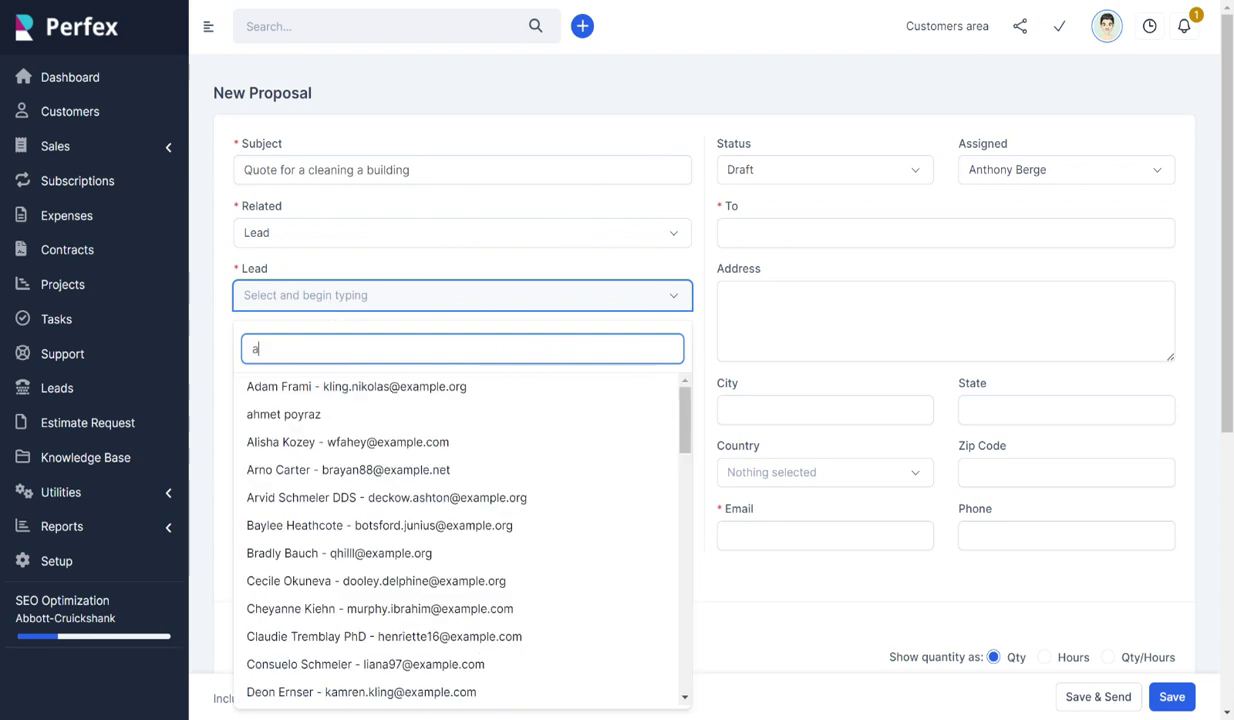
{"action": "left_click", "coordinate": [281, 415]}
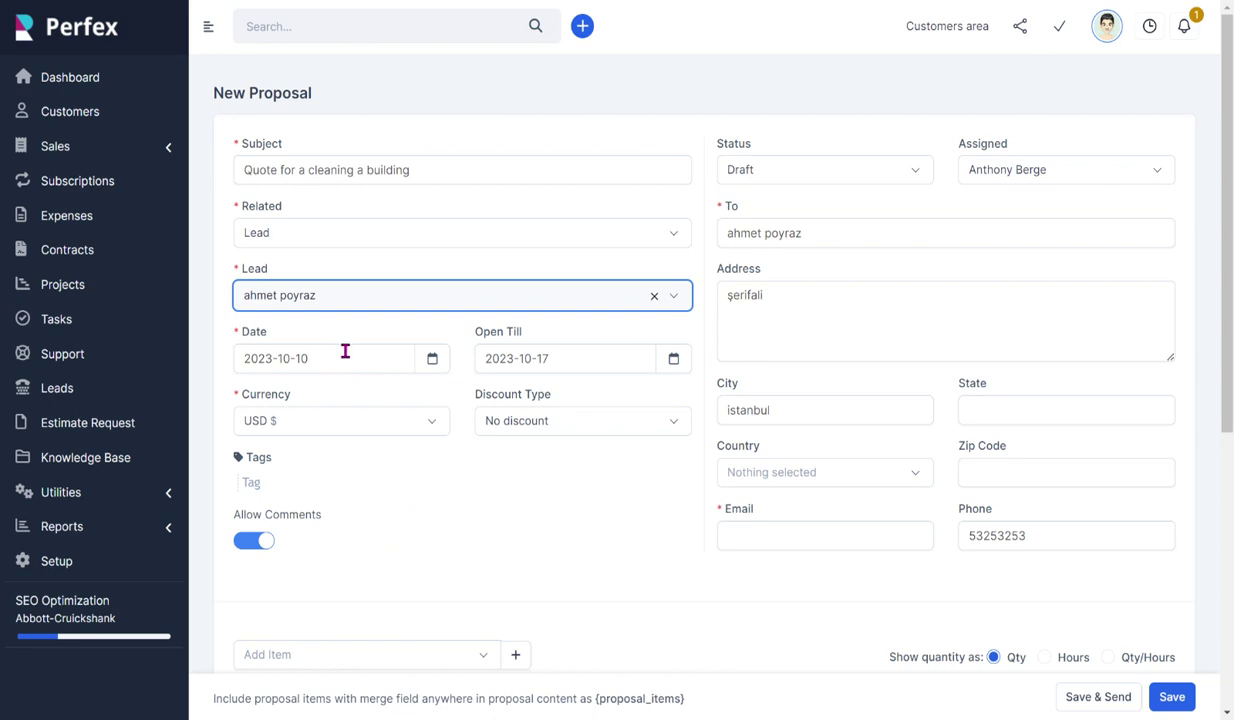
- Create a new item "test" with a rate of 1599 USD and add it to the proposal's item list
{"action": "scroll", "coordinate": [1185, 340], "scroll_direction": "down", "scroll_amount": 4}
{"action": "left_click", "coordinate": [515, 258]}
{"action": "left_click", "coordinate": [449, 138]}
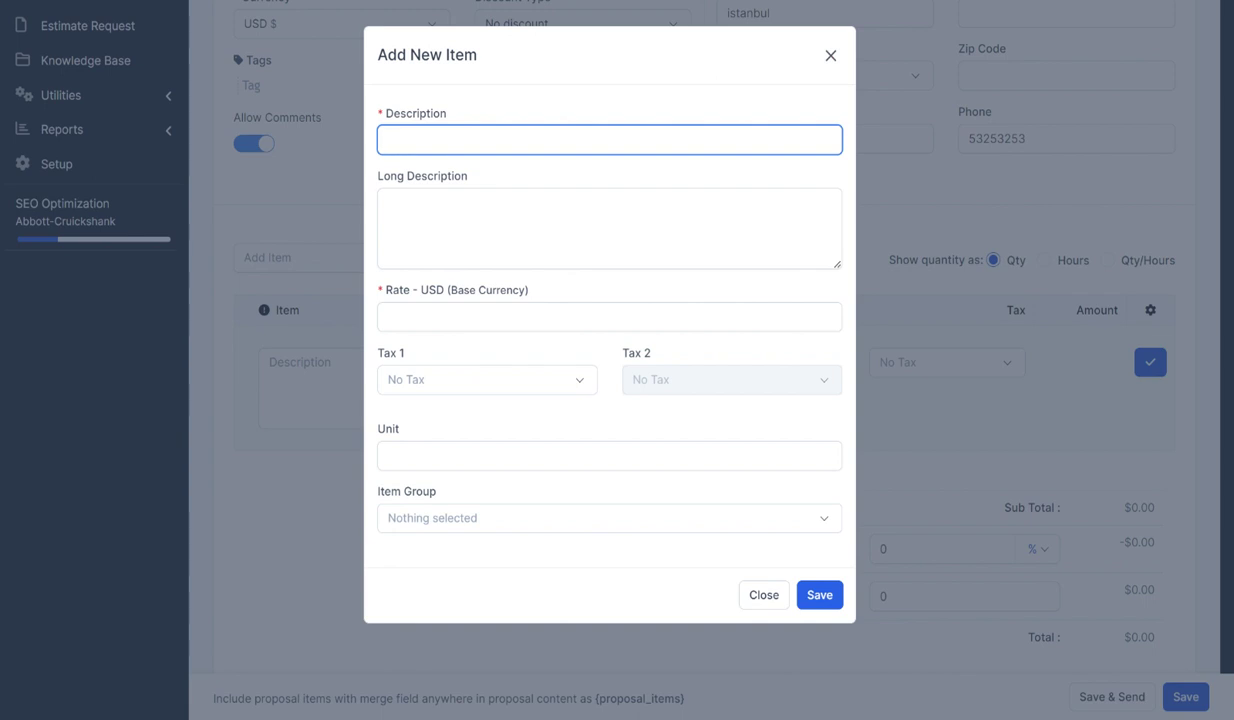
{"action": "type", "text": "test"}
{"action": "left_click", "coordinate": [475, 196]}
{"action": "left_click", "coordinate": [466, 314]}
{"action": "type", "text": "1599"}
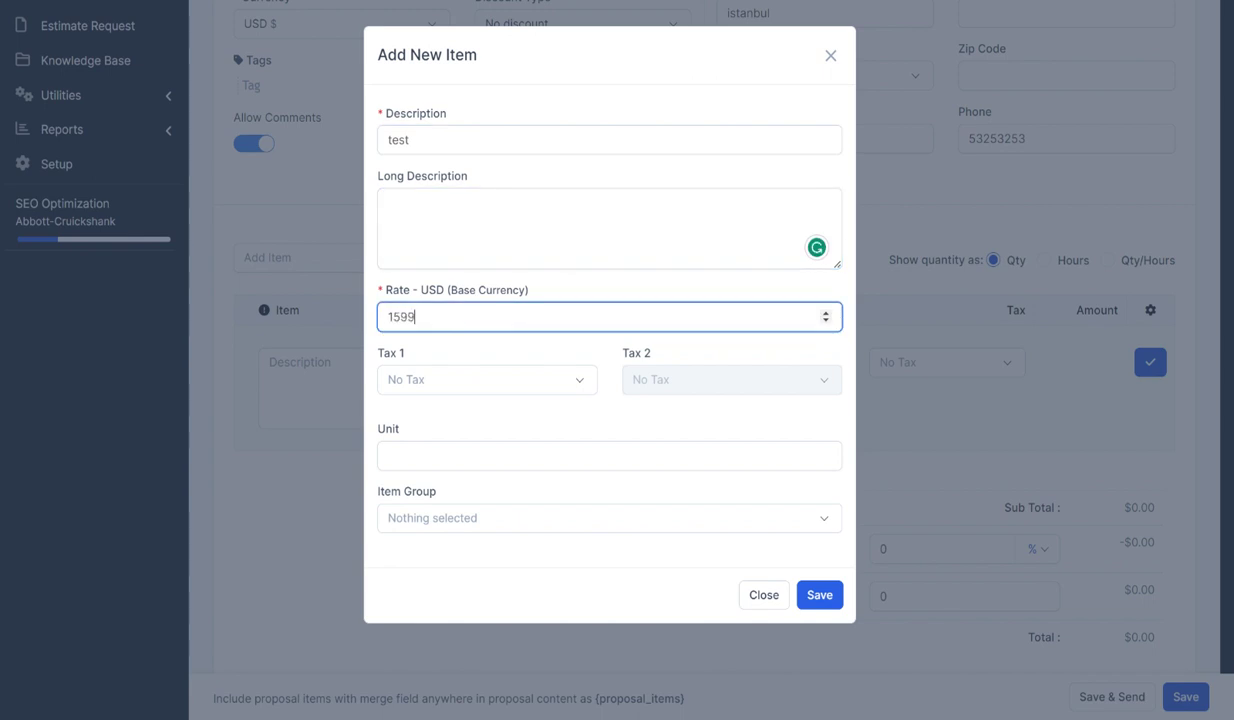
{"action": "left_click", "coordinate": [819, 594]}
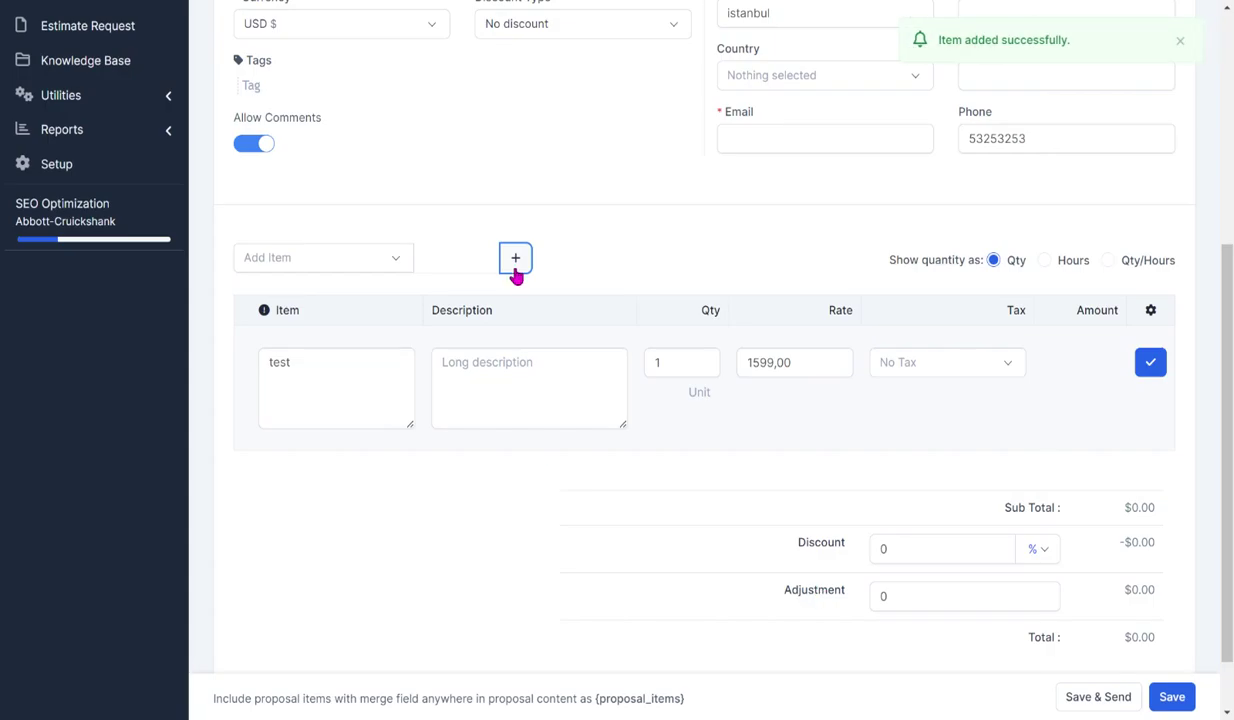
{"action": "left_click", "coordinate": [1149, 362]}
- Create a second item "test 2" with a rate of 299 USD and add it to the proposal's item list
{"action": "left_click", "coordinate": [514, 262]}
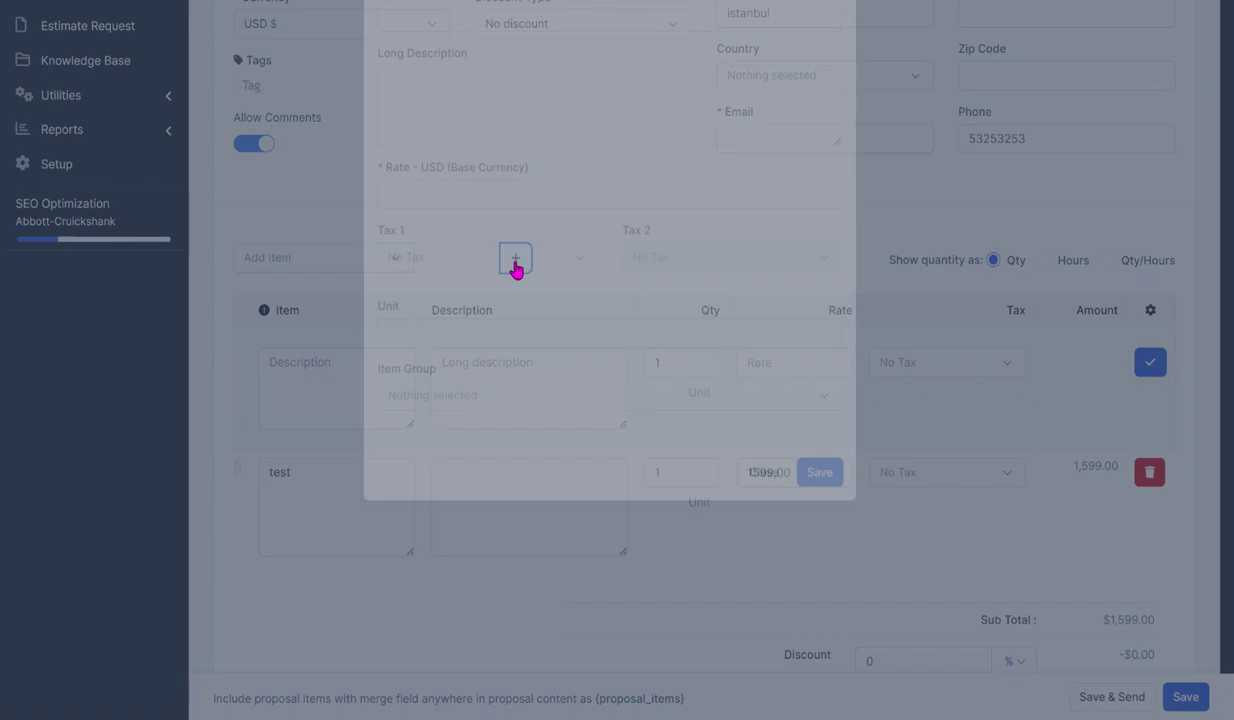
{"action": "left_click", "coordinate": [499, 141]}
{"action": "type", "text": "test 2"}
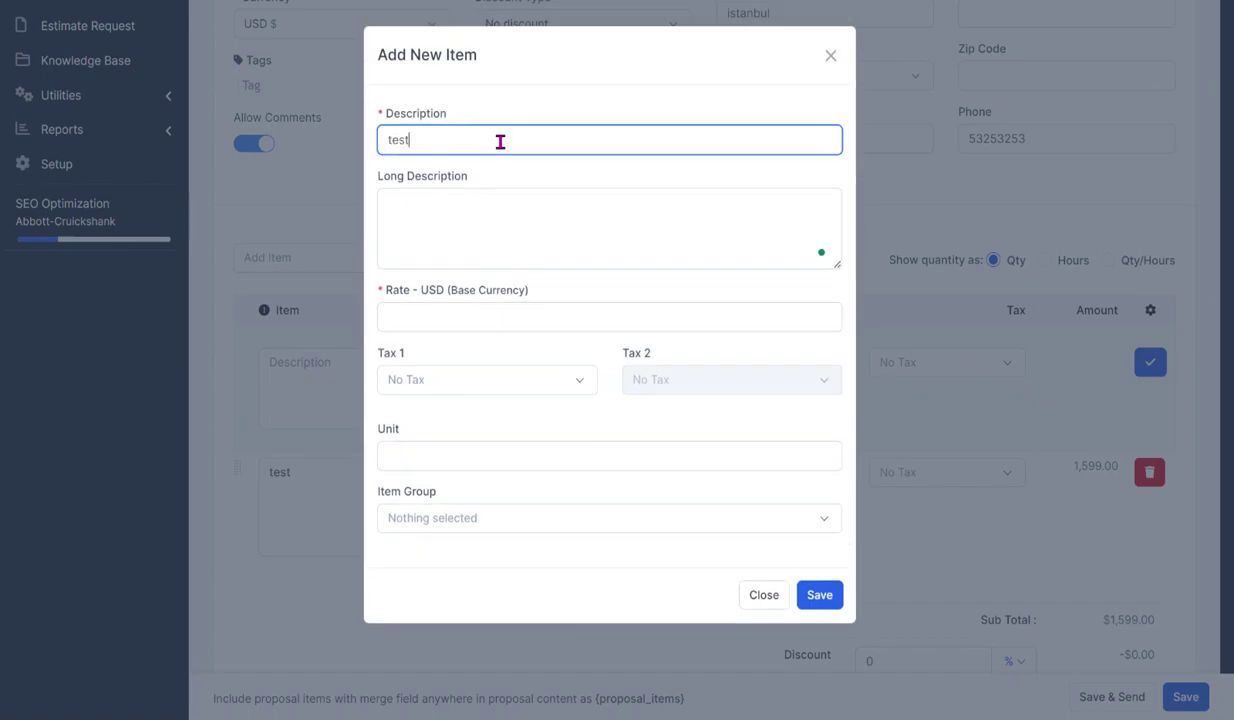
{"action": "left_click", "coordinate": [489, 318]}
{"action": "type", "text": "299"}
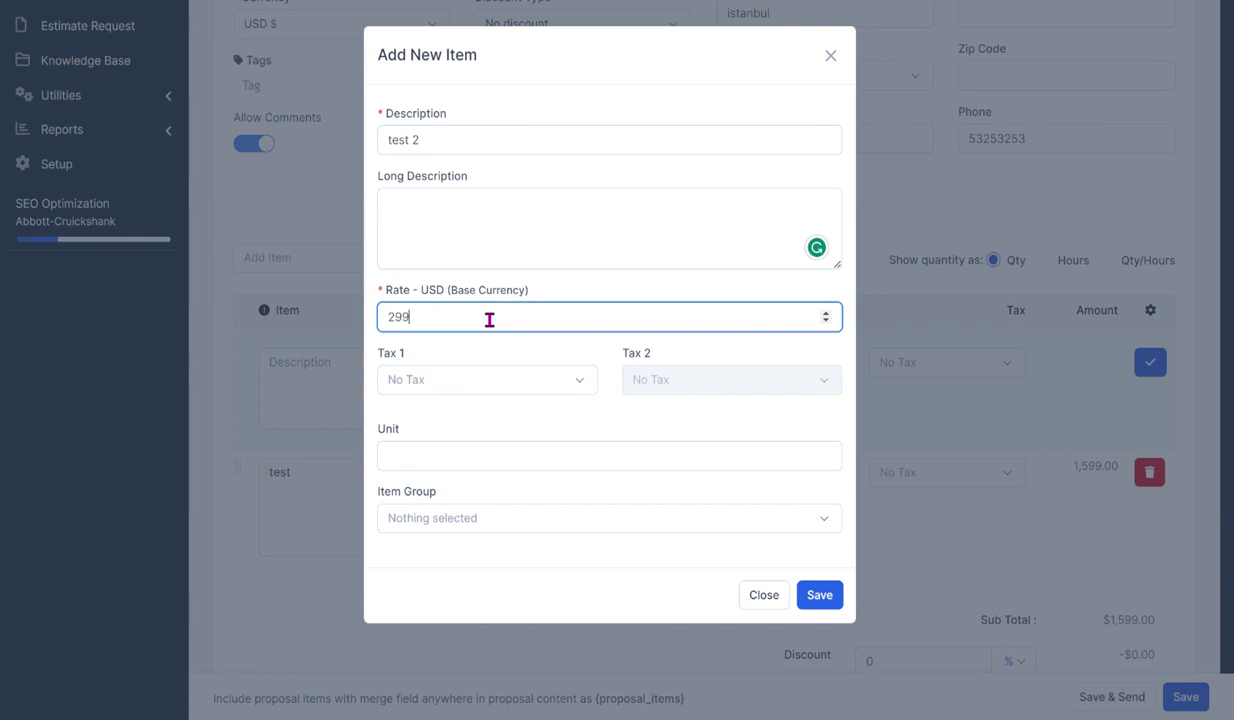
{"action": "left_click", "coordinate": [819, 594]}
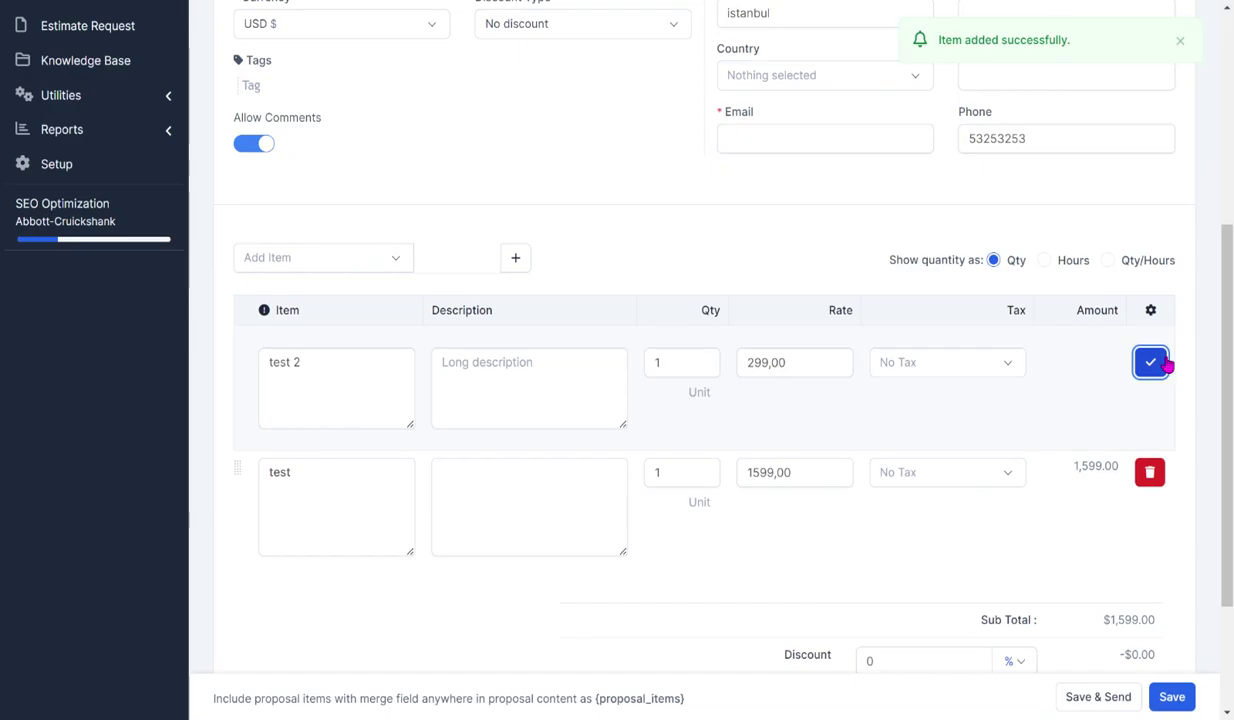
{"action": "left_click", "coordinate": [1166, 366]}
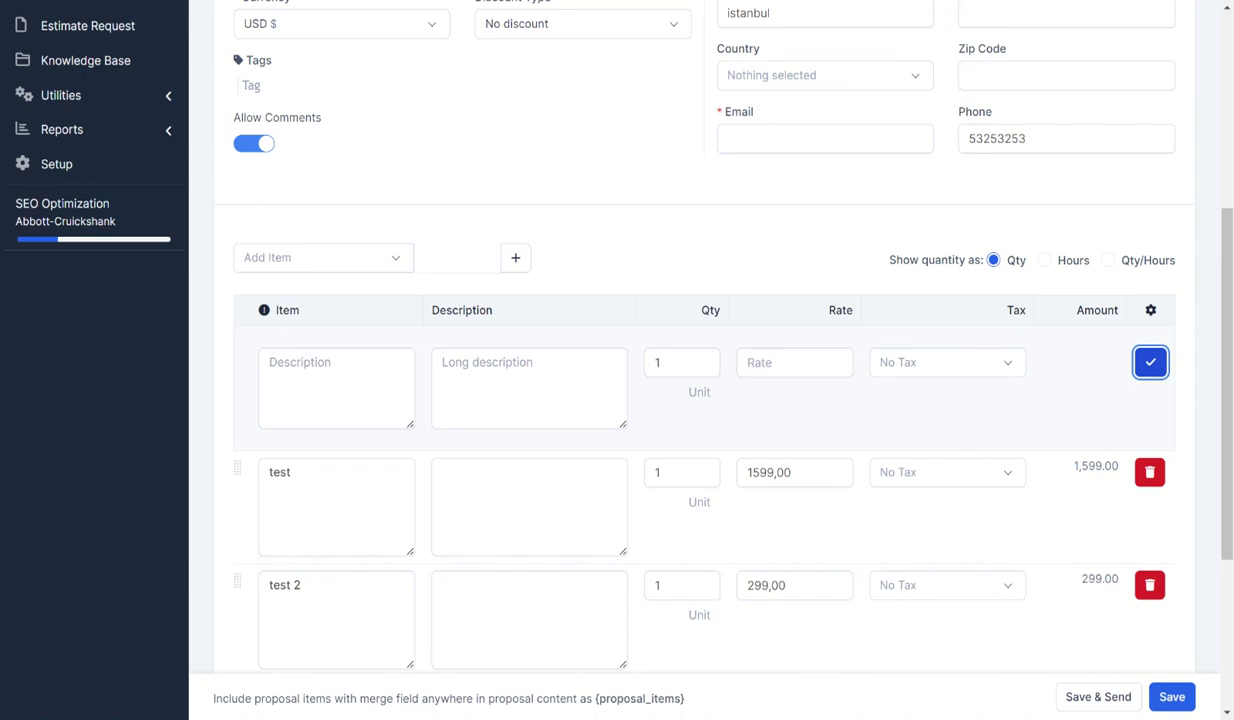
- Fill in the required recipient email with the saved contact details, clear the phone number, and save the proposal
{"action": "scroll", "coordinate": [1166, 366], "scroll_direction": "down", "scroll_amount": 2}
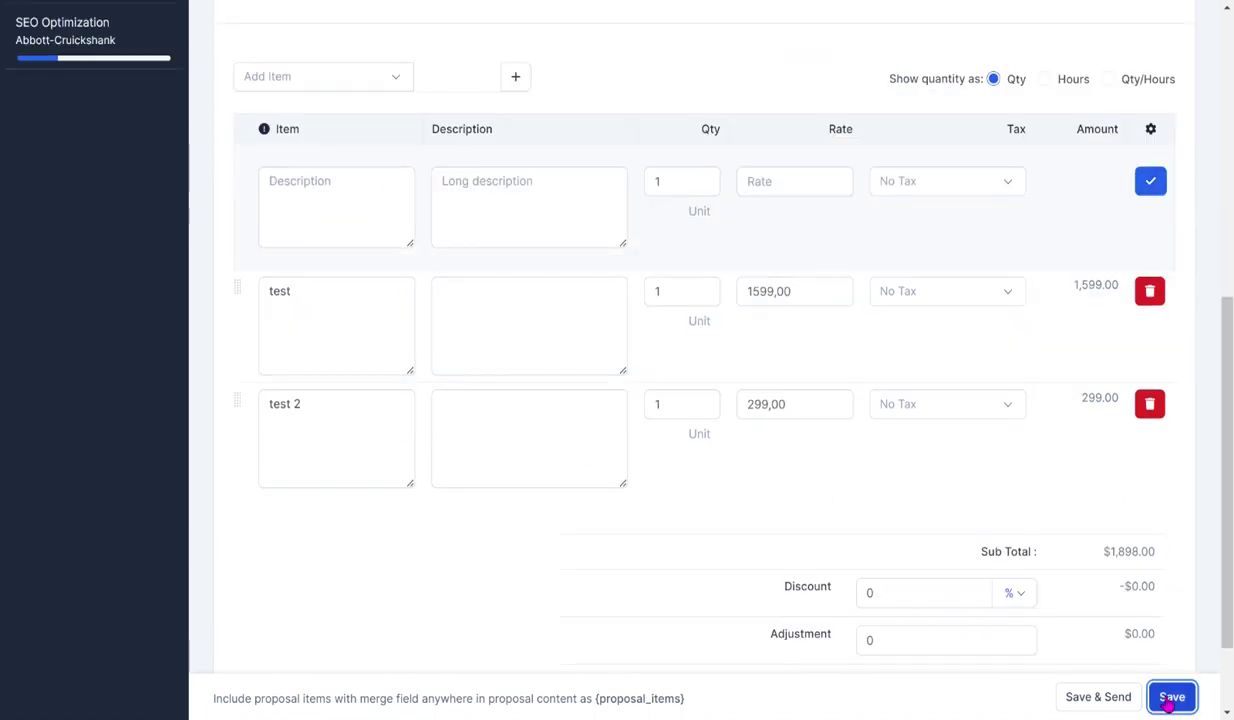
{"action": "left_click", "coordinate": [1170, 697]}
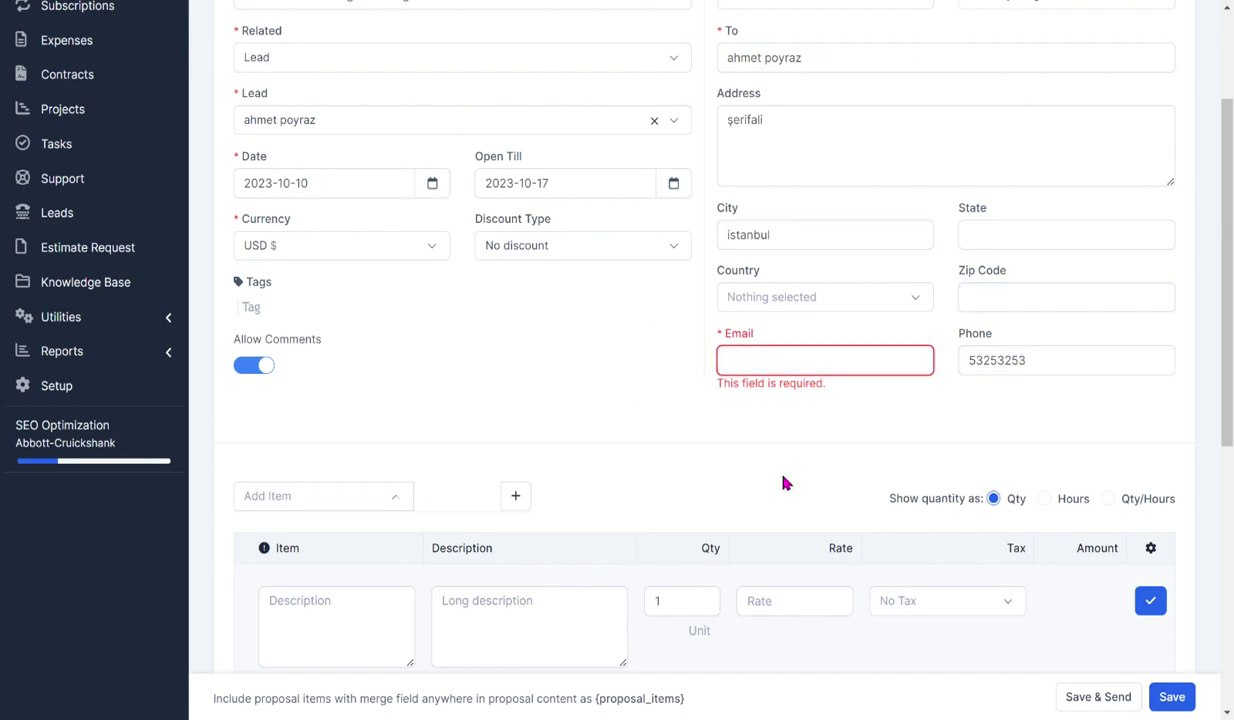
{"action": "left_click", "coordinate": [807, 372]}
{"action": "left_click", "coordinate": [798, 416]}
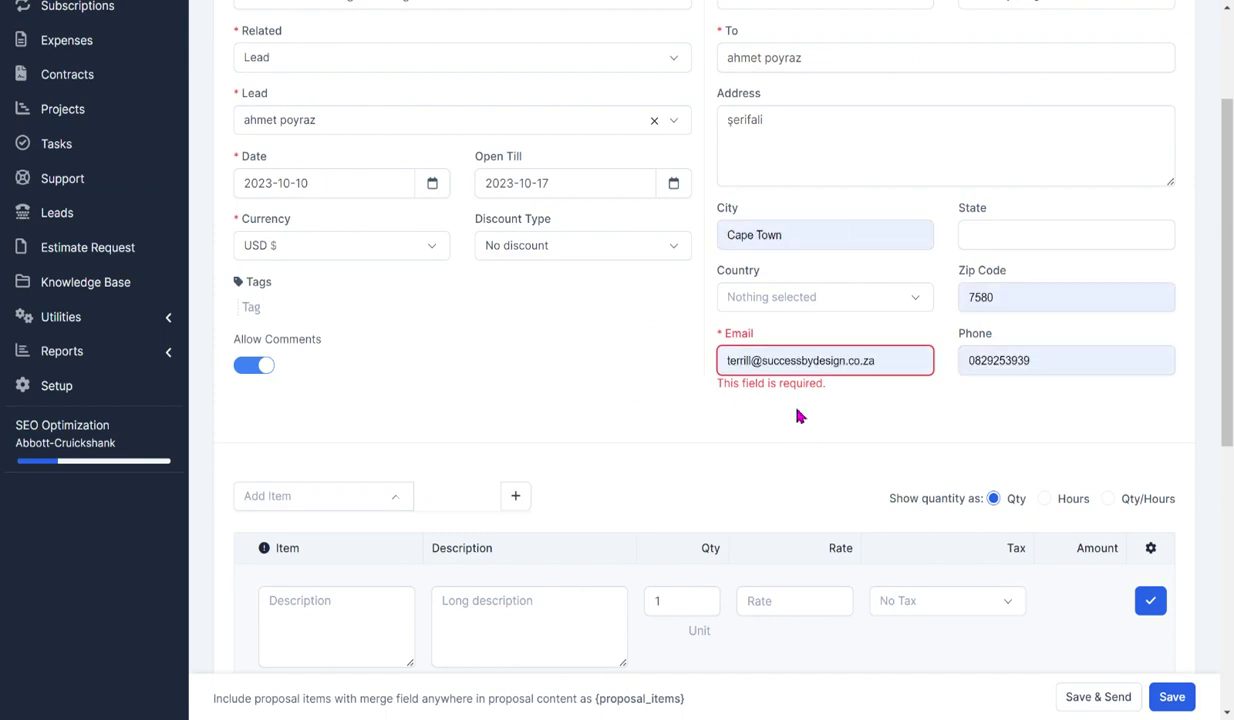
{"action": "double_click", "coordinate": [984, 360]}
{"action": "key", "text": "BackSpace"}
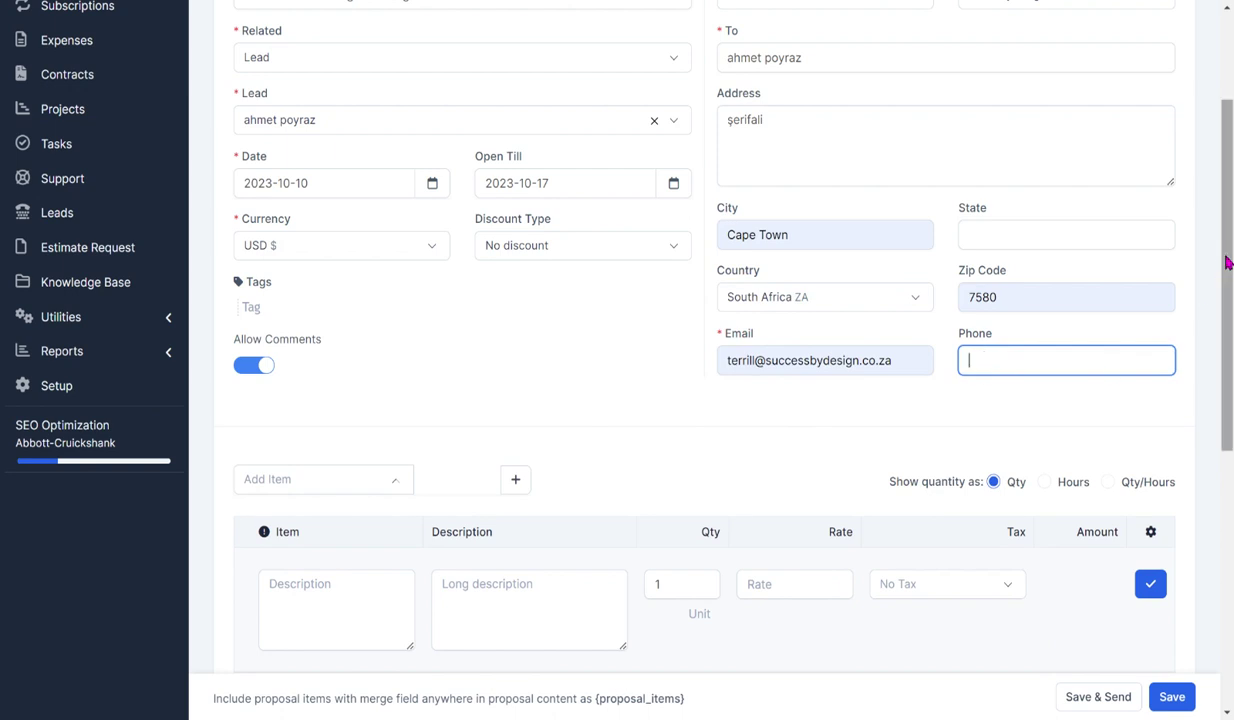
{"action": "scroll", "coordinate": [1223, 259], "scroll_direction": "down", "scroll_amount": 3}
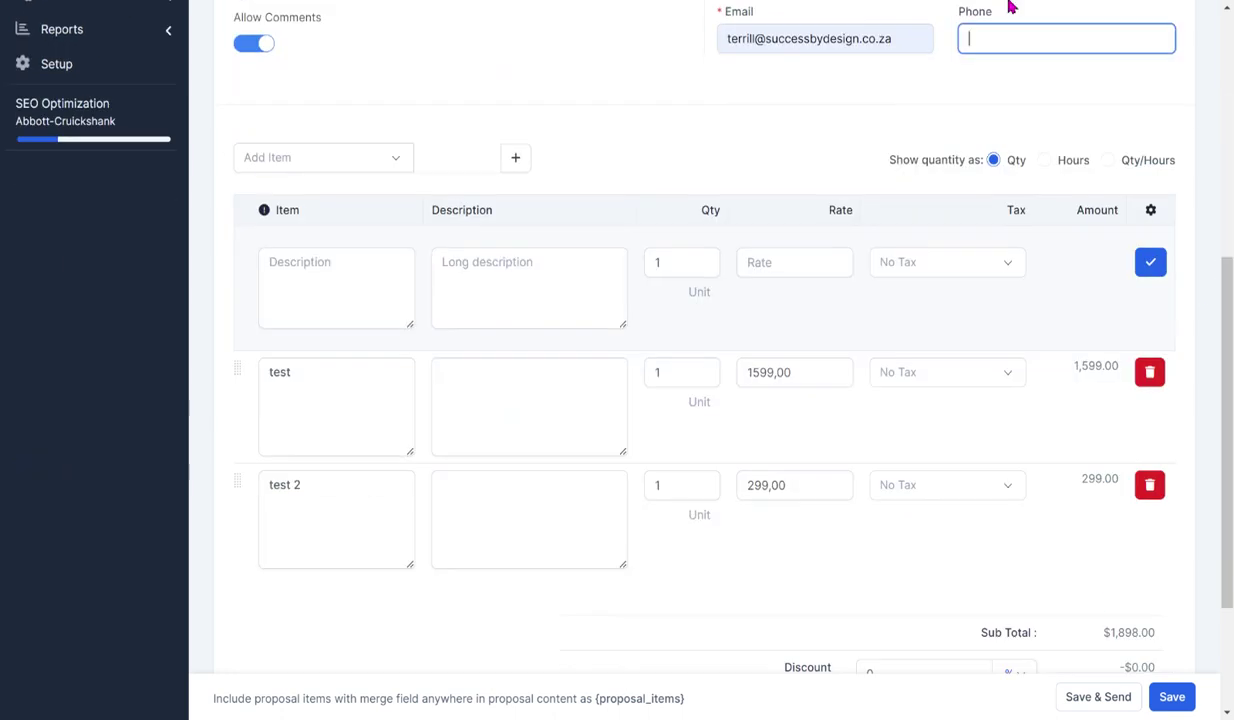
{"action": "left_click", "coordinate": [1174, 699]}
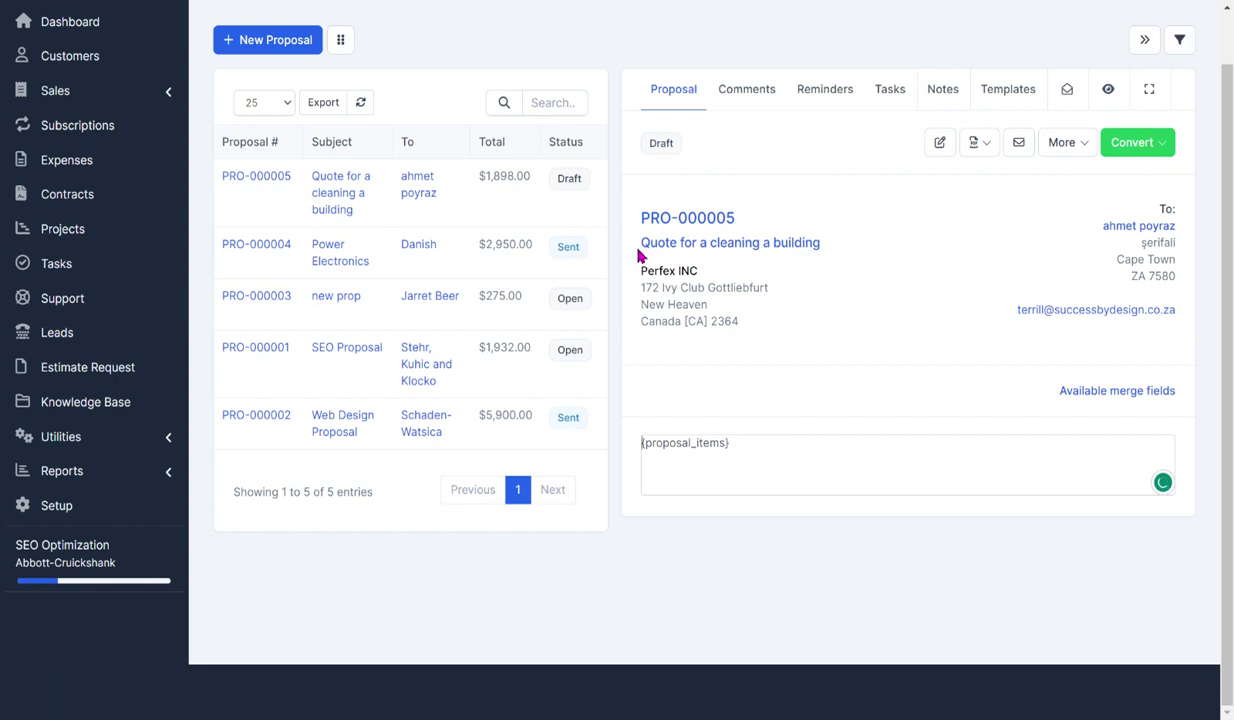
- Above {proposal_items} in the proposal content, write a greeting to the customer and the line "Thank you for call today. here is your quote."
{"action": "left_click", "coordinate": [649, 446]}
{"action": "left_click", "coordinate": [641, 443]}
{"action": "type", "text": "Dear "}
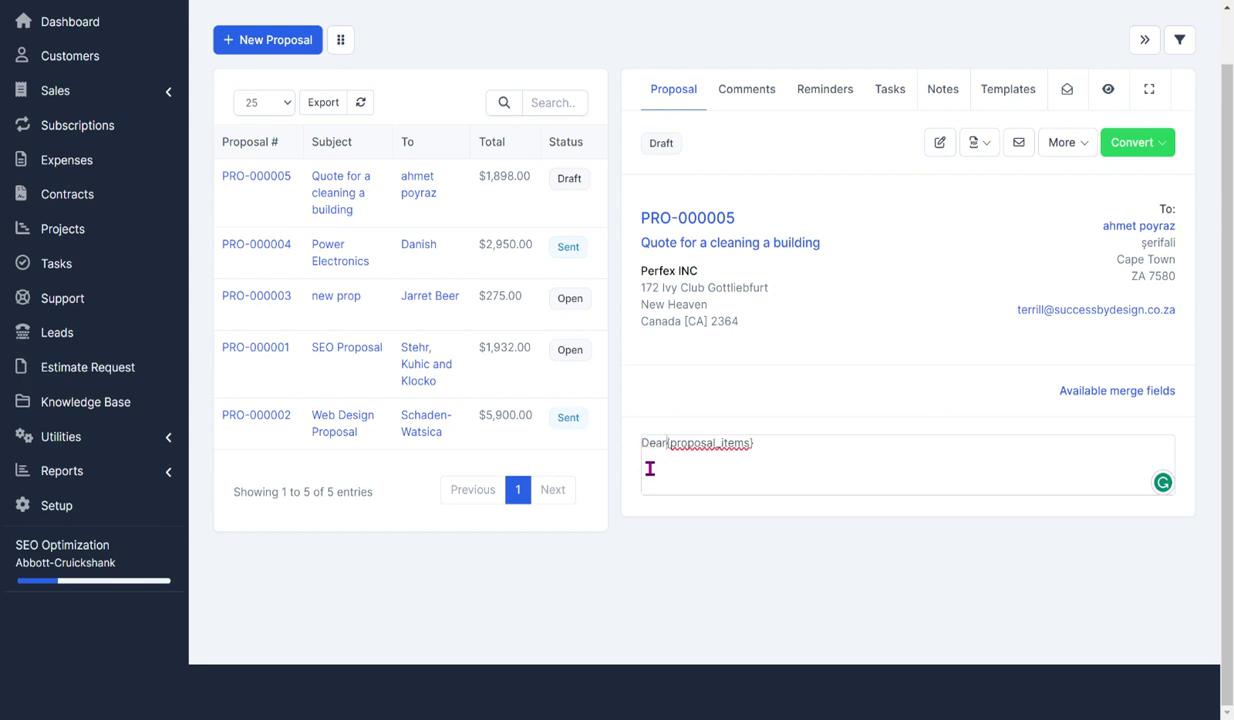
{"action": "type", "text": "John,"}
{"action": "key", "text": "Return"}
{"action": "key", "text": "Return"}
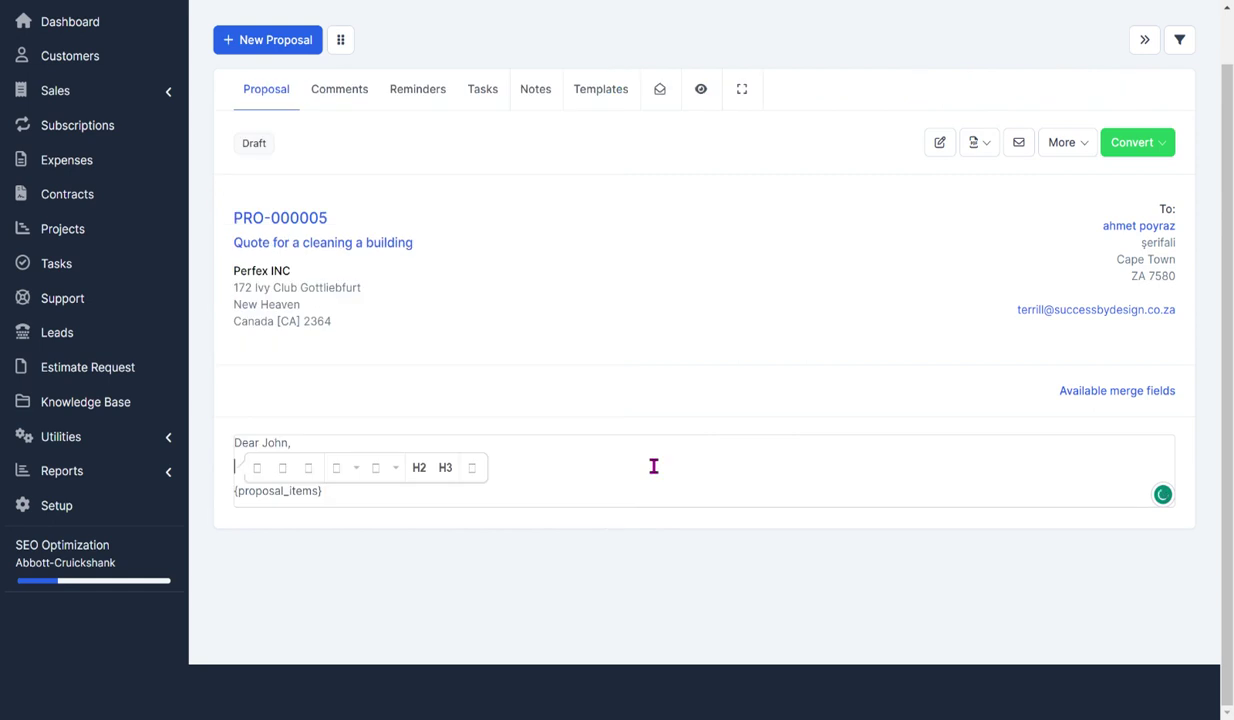
{"action": "type", "text": "Thank you"}
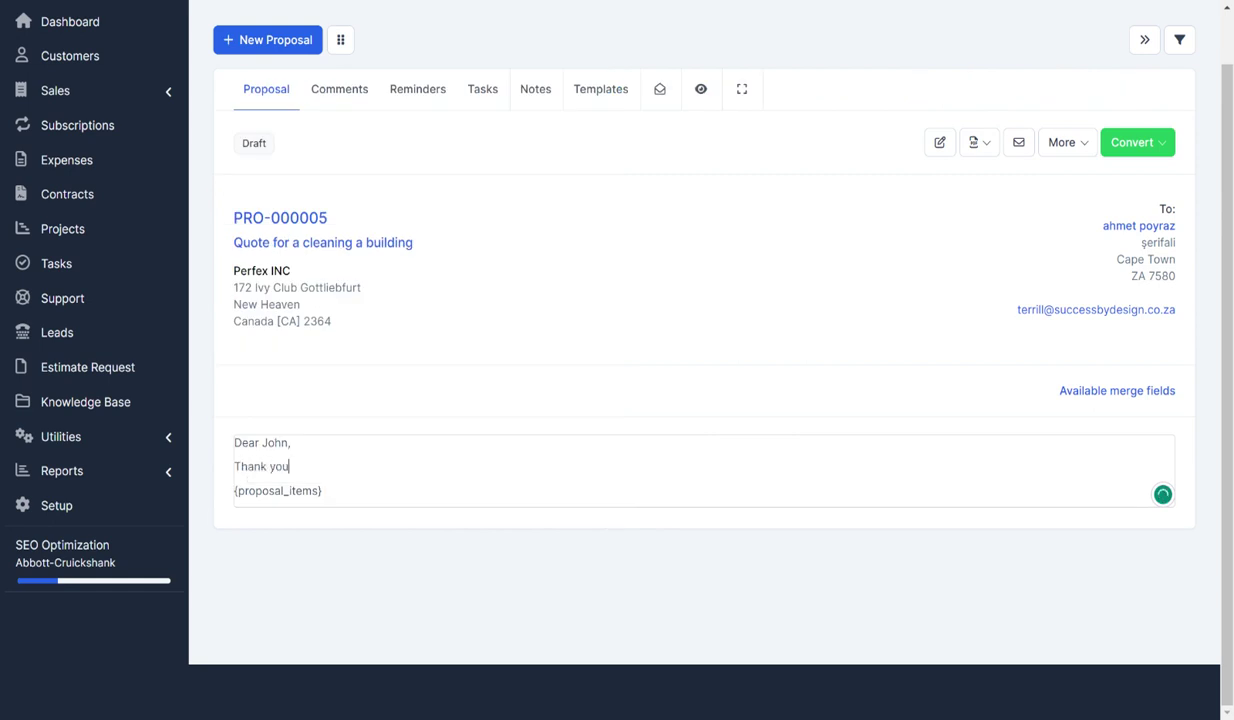
{"action": "type", "text": " for call today. here is "}
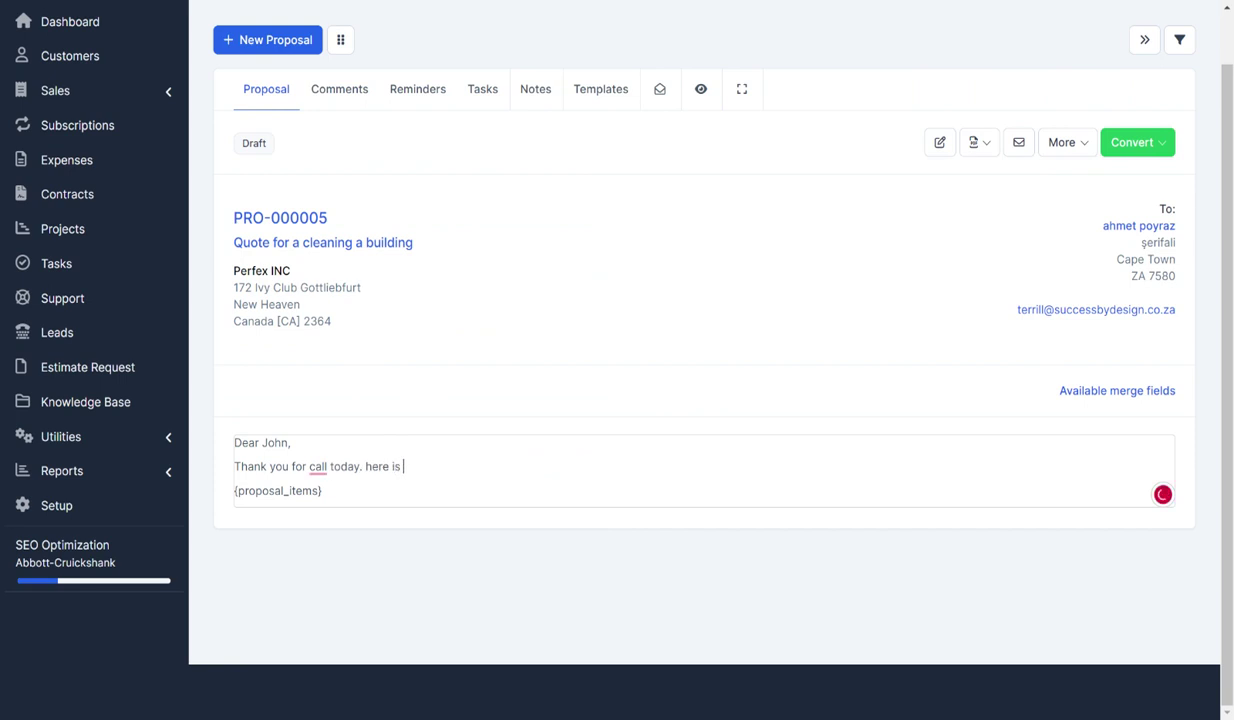
{"action": "type", "text": "your quote."}
- Correct the introduction line to read "Thank you for your call today, here is your quote."
{"action": "mouse_move", "coordinate": [317, 466]}
{"action": "left_click", "coordinate": [320, 518]}
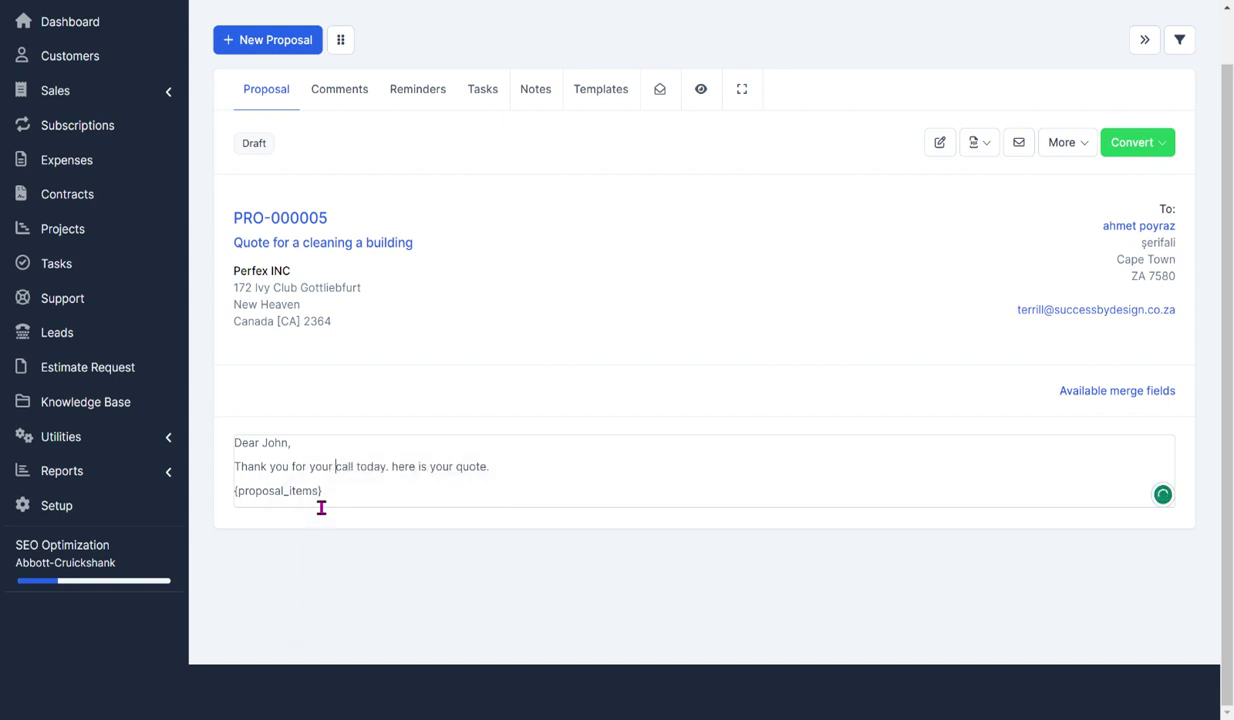
{"action": "left_click", "coordinate": [396, 466]}
{"action": "key", "text": "BackSpace"}
{"action": "key", "text": "BackSpace"}
{"action": "key", "text": "BackSpace"}
{"action": "type", "text": ", h"}
- Add two blank lines below {proposal_items} in the proposal content
{"action": "left_click", "coordinate": [372, 491]}
{"action": "key", "text": "Return"}
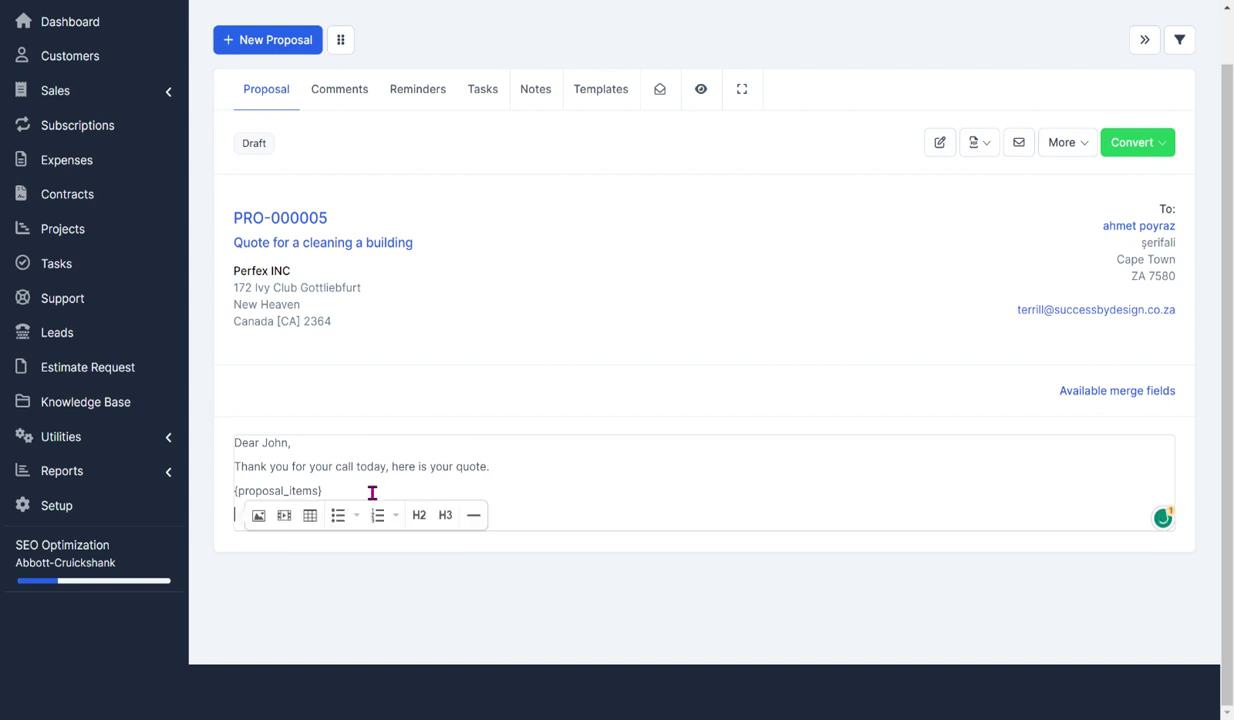
{"action": "left_click", "coordinate": [260, 516]}
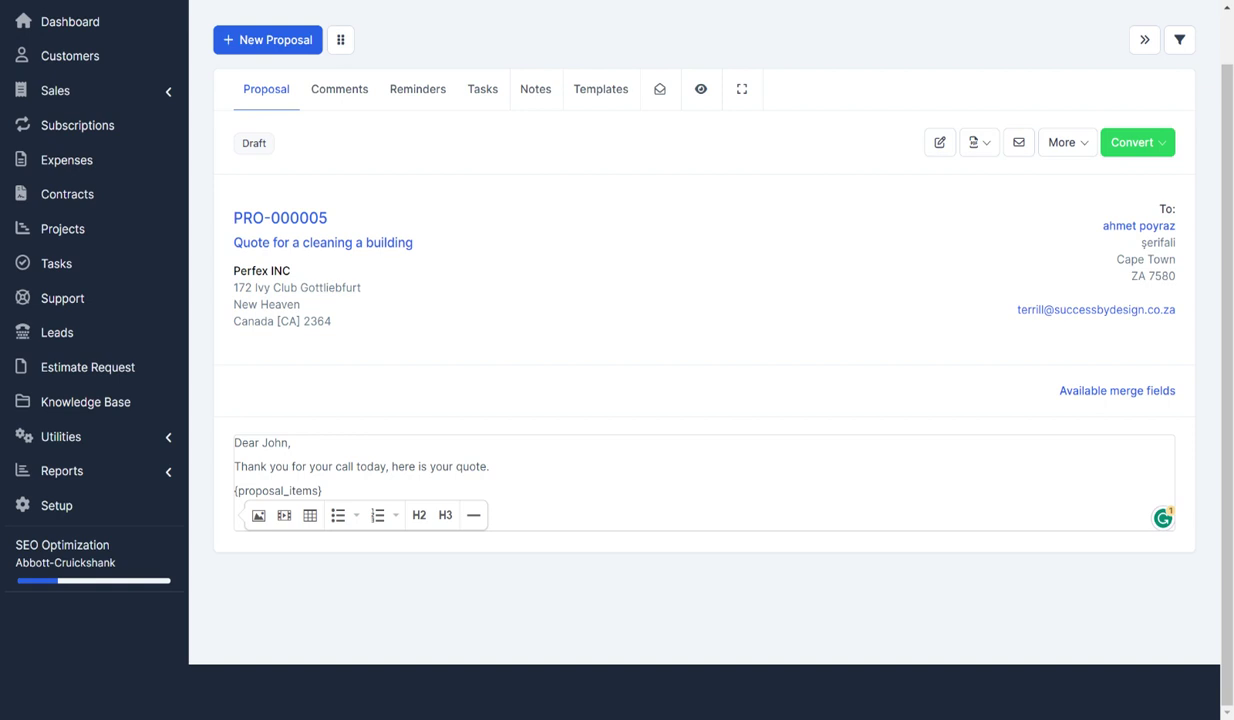
{"action": "key", "text": "Return"}
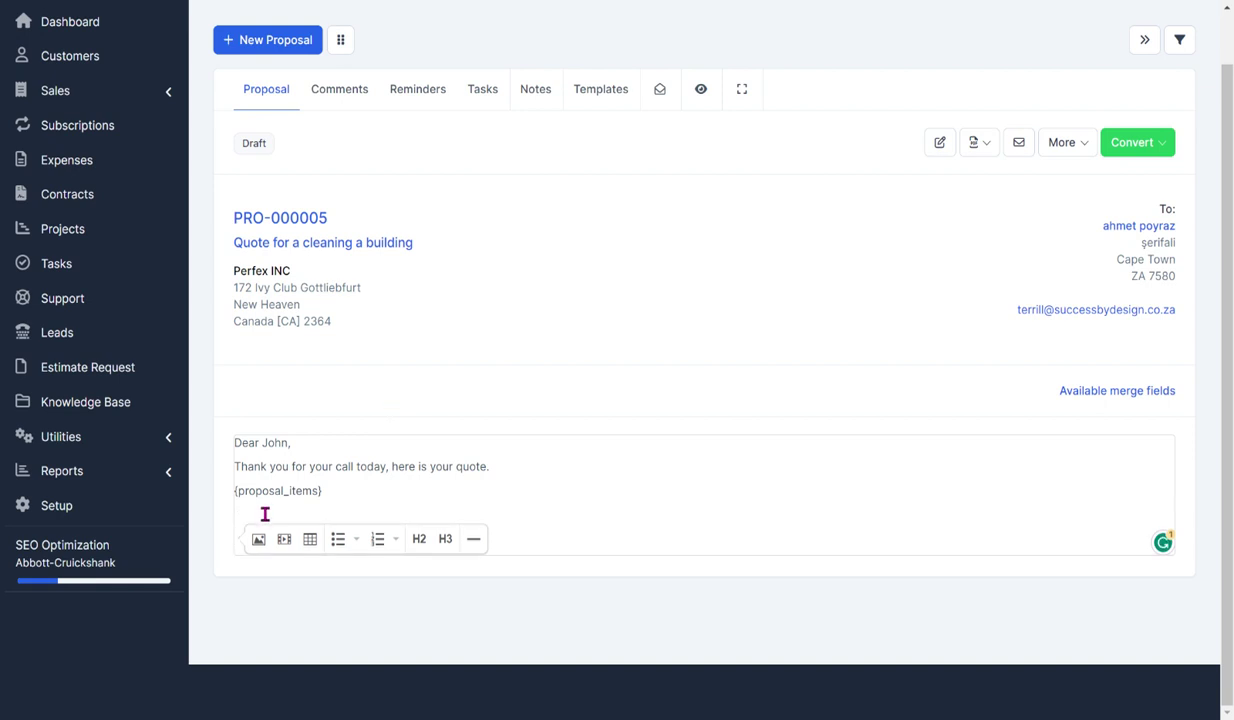
- Create and save a proposal template titled "Benefits of cleaning" containing the paragraph on how regular cleaning of buildings removes dust and reduces health risks
{"action": "left_click", "coordinate": [600, 90]}
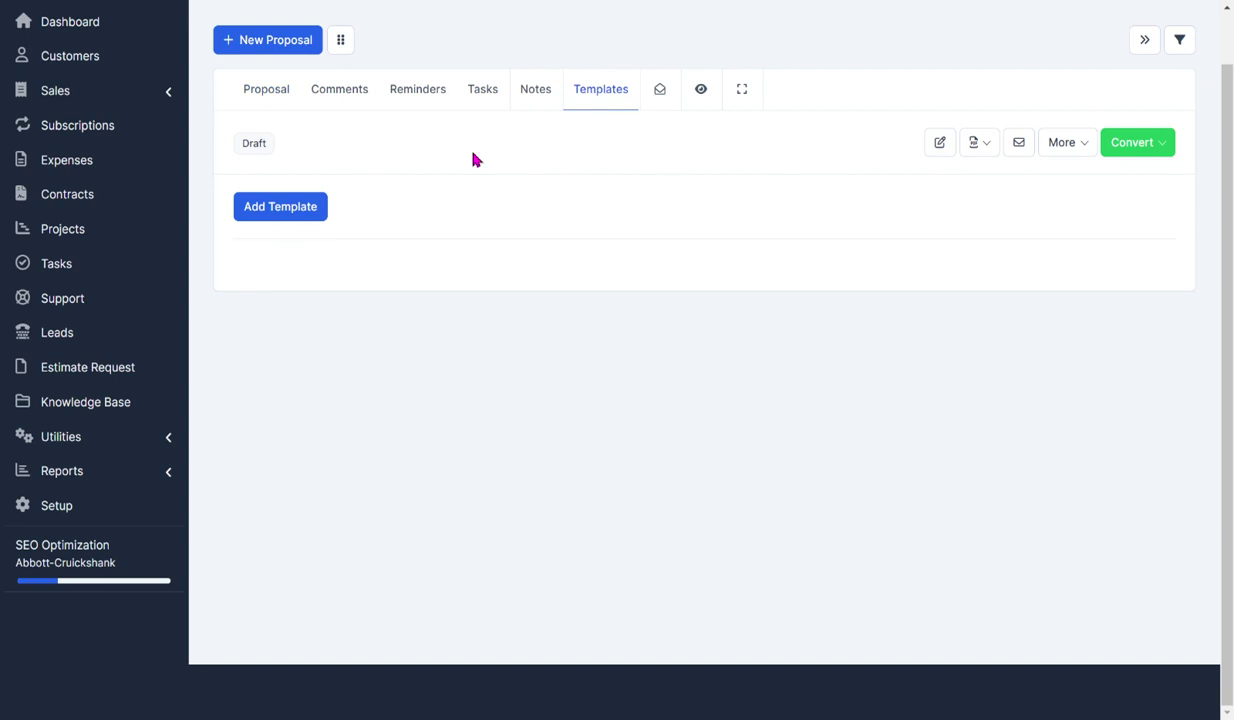
{"action": "left_click", "coordinate": [270, 216]}
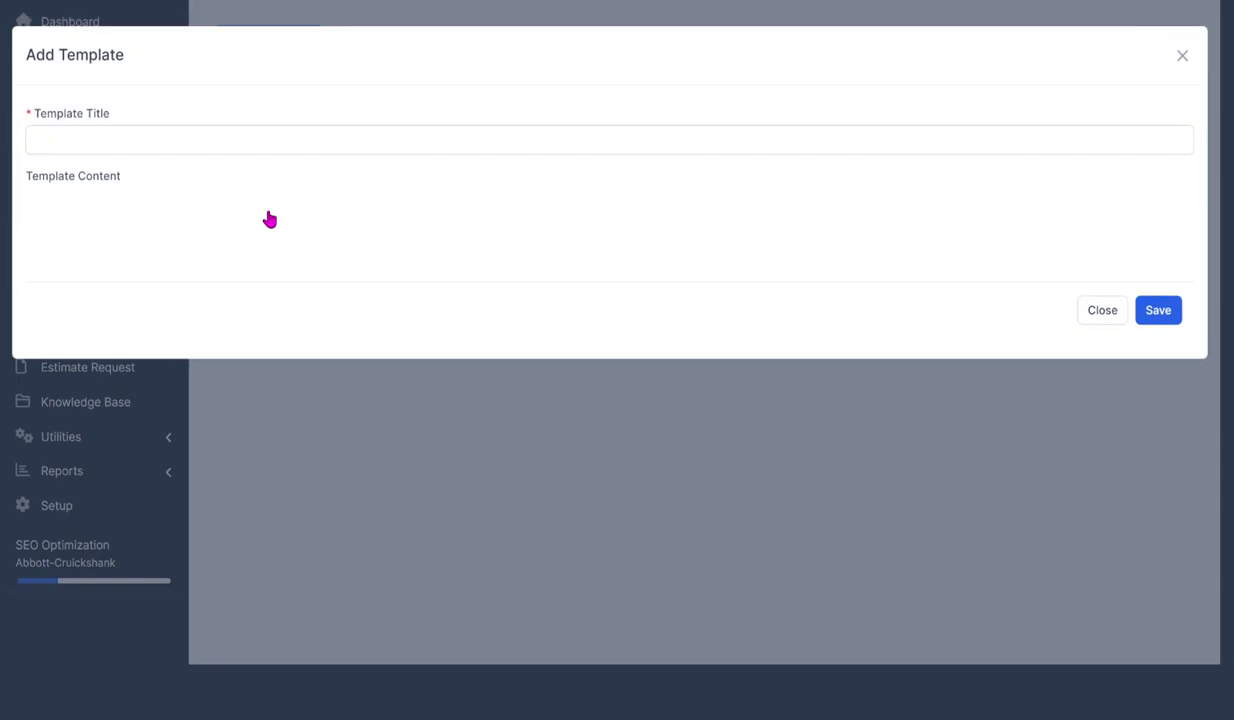
{"action": "left_click", "coordinate": [228, 139]}
{"action": "type", "text": "Ben"}
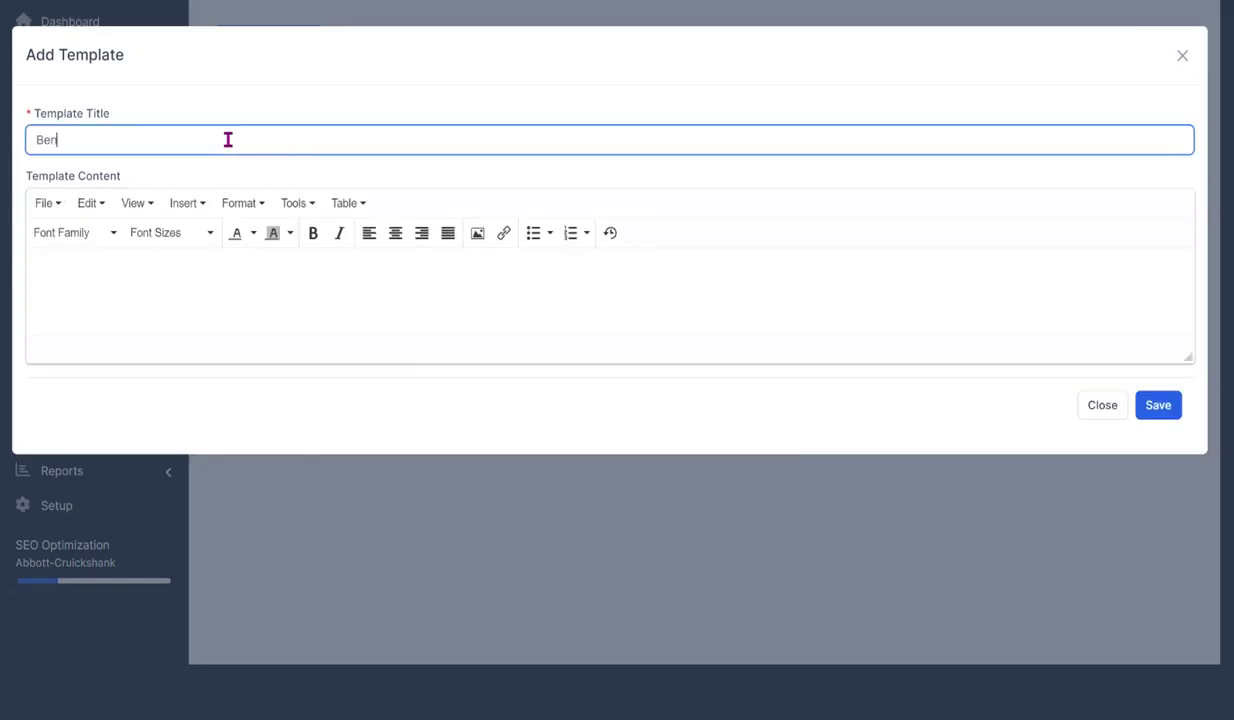
{"action": "type", "text": "efits of cleaning"}
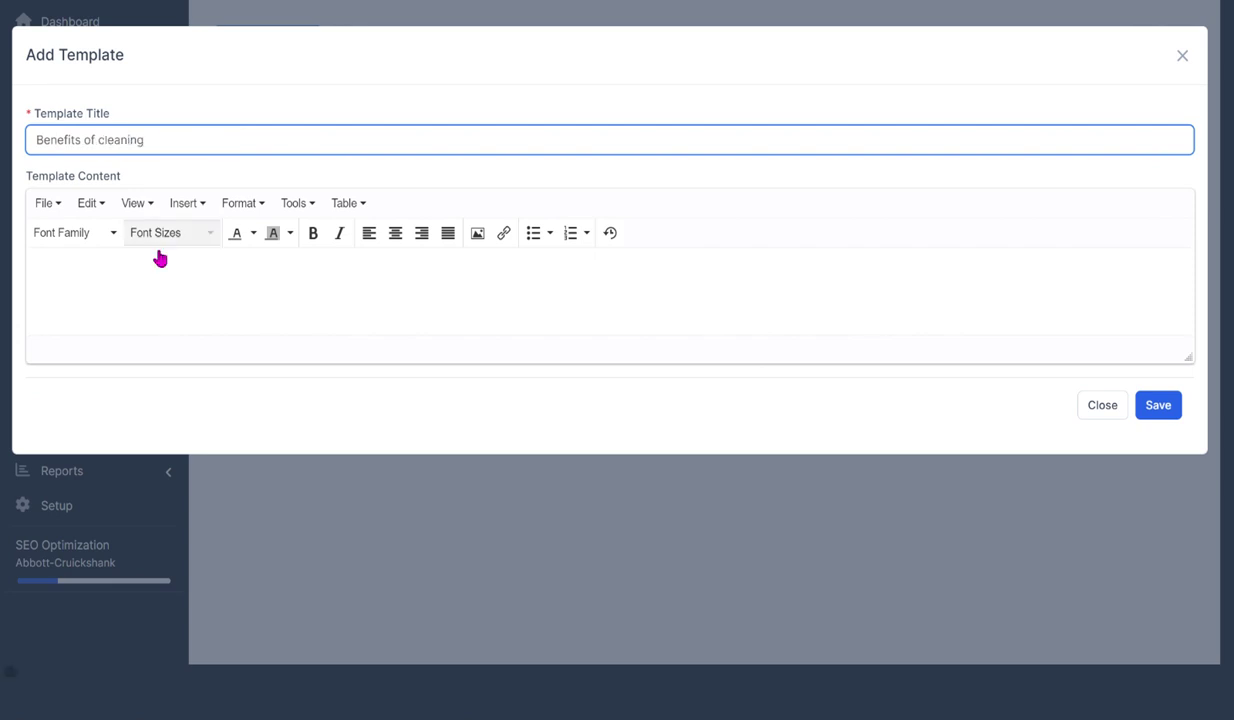
{"action": "left_click", "coordinate": [140, 272]}
{"action": "type", "text": "Regular cleaning of buildings helps to remove dust, dirt, allergens, and other harmful particles that can accumulate over time. This reduces the risk of respiratory problems, allergies, and other health issues."}
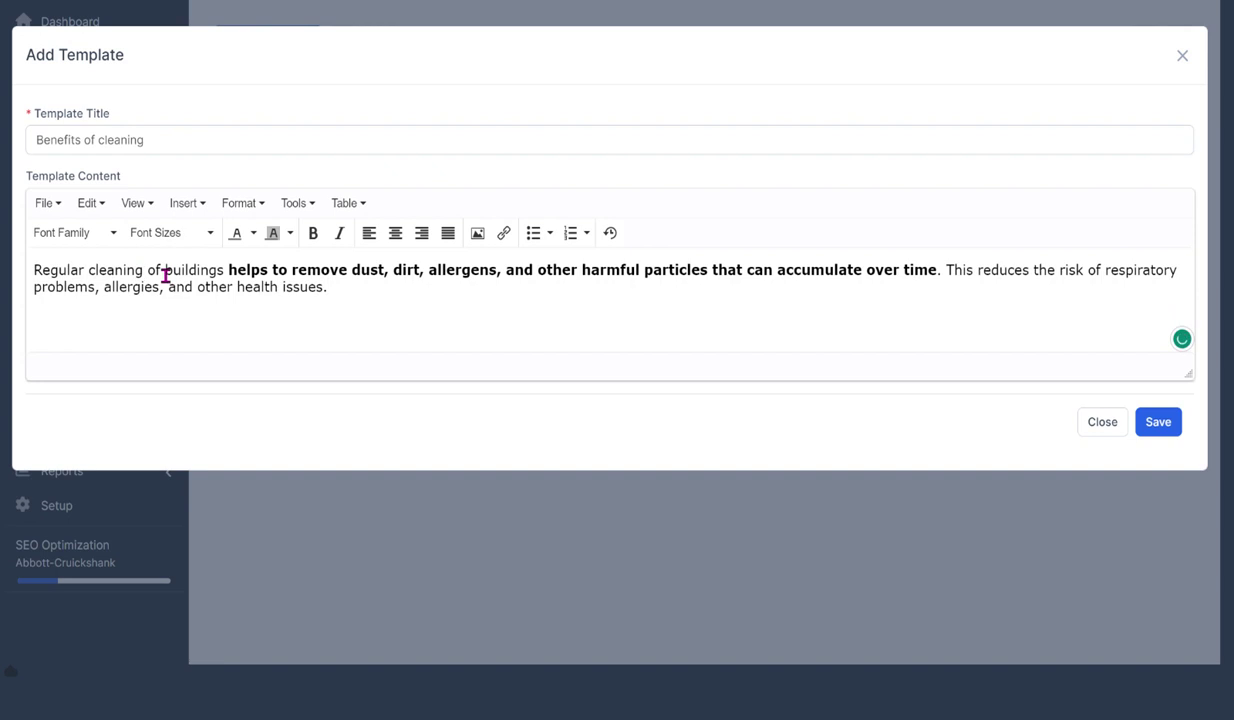
{"action": "left_click", "coordinate": [1155, 428]}
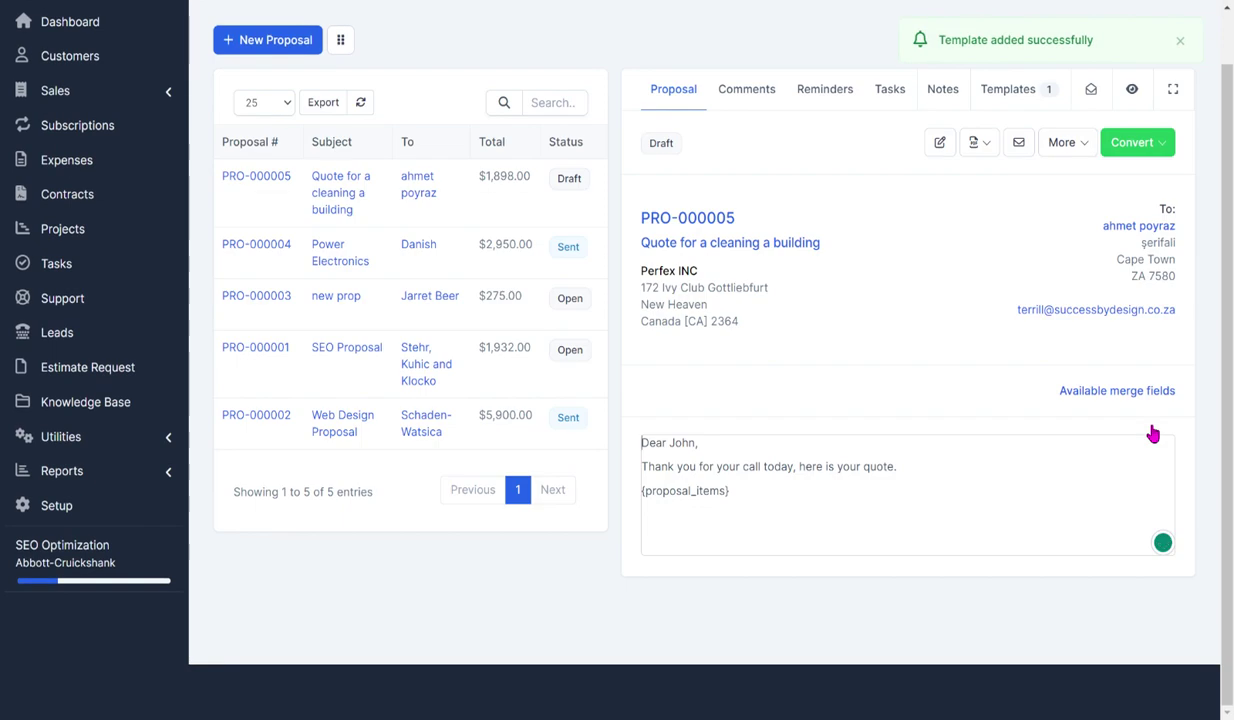
- Insert the "Benefits of cleaning" template below {proposal_items} in the proposal content
{"action": "left_click", "coordinate": [766, 502]}
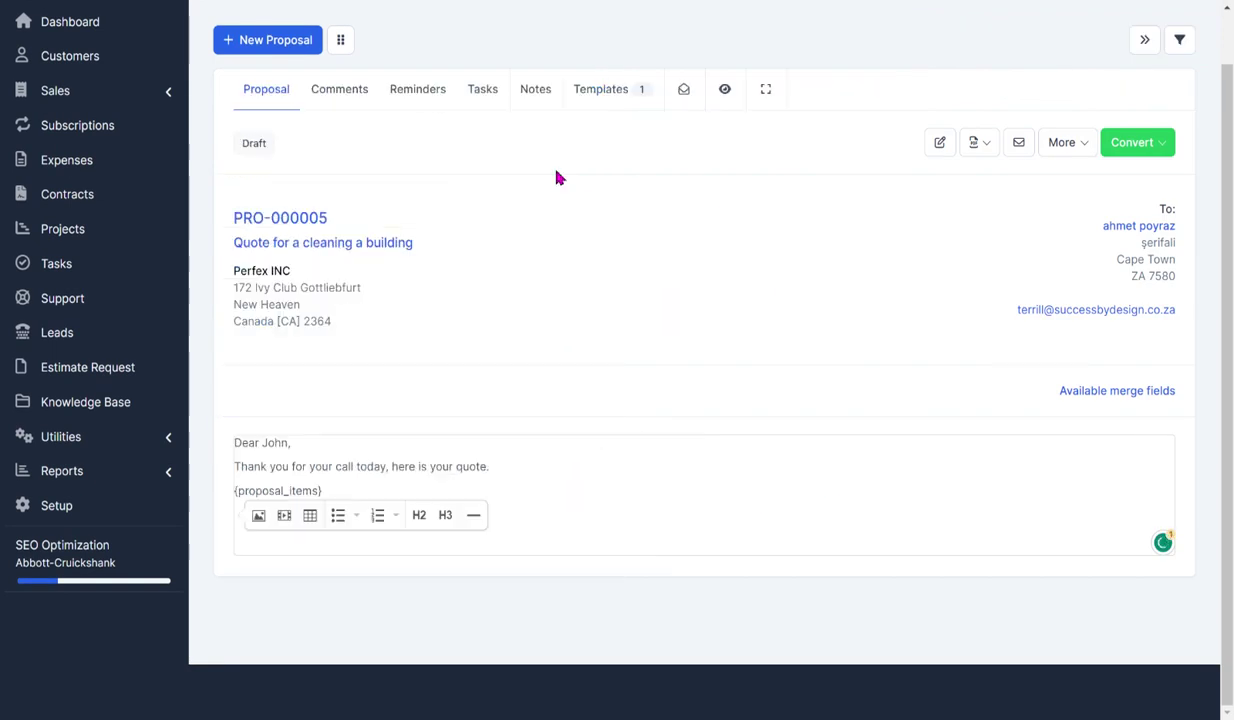
{"action": "left_click", "coordinate": [598, 97]}
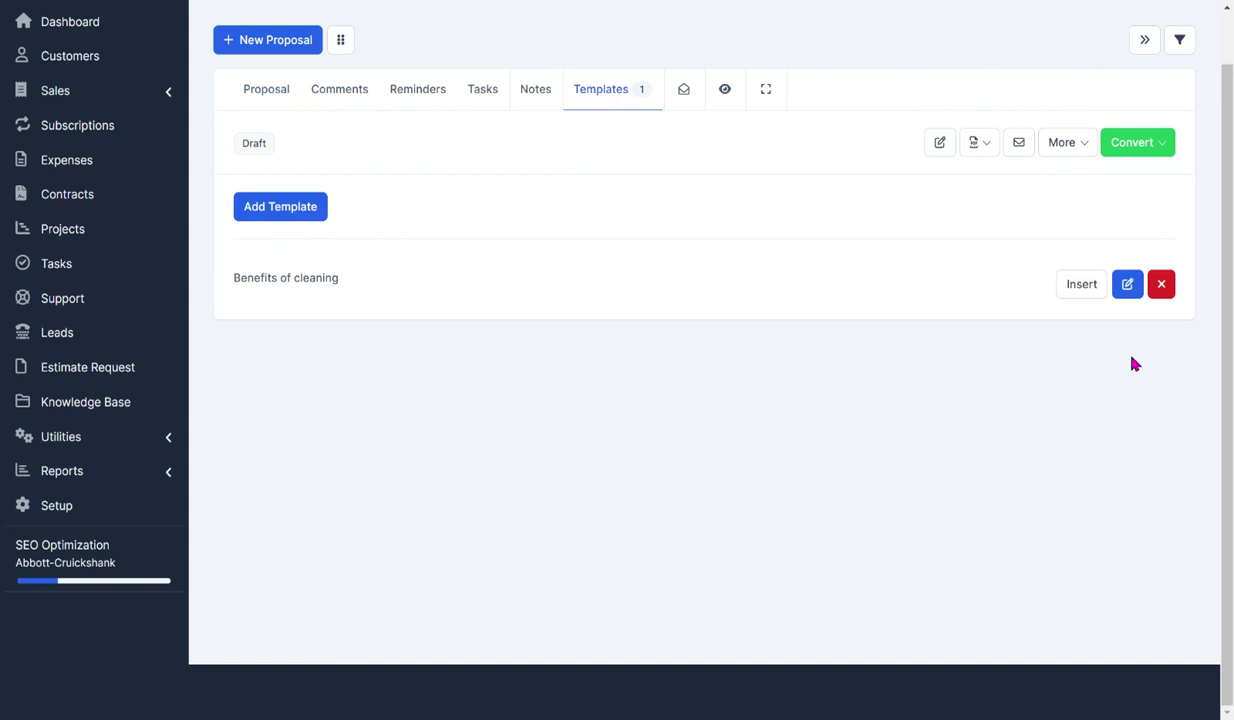
{"action": "left_click", "coordinate": [1092, 294]}
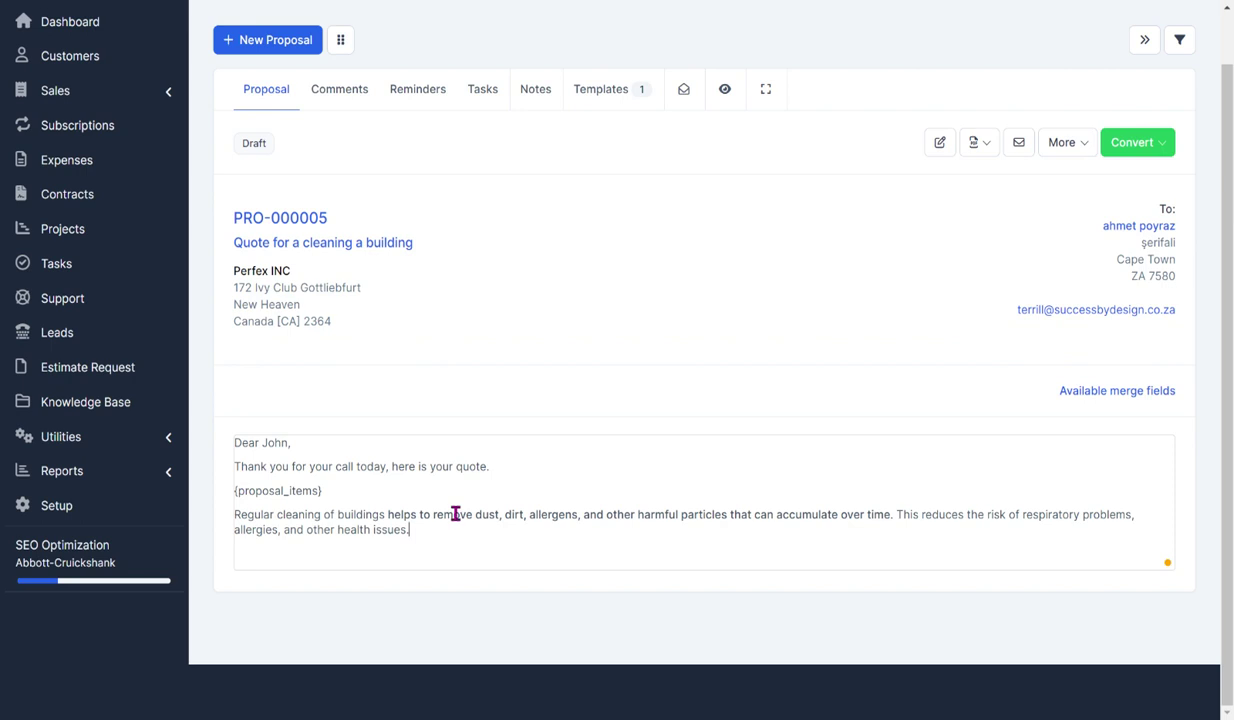
- Below the cleaning benefits text, add the paragraph beginning "Depending on how far along the prospect got in the sales process", followed by blank lines
{"action": "key", "text": "Return"}
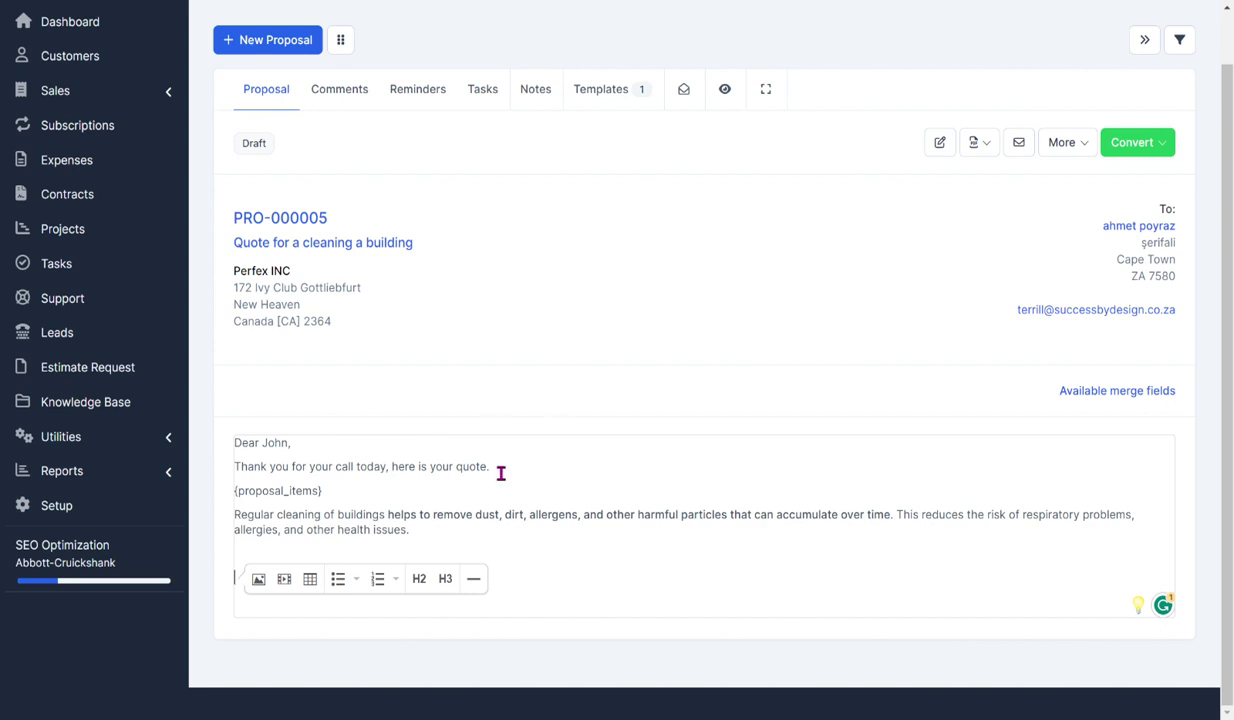
{"action": "type", "text": "Depending on how far along the prospect got in the sales process, chances are they invested a good amount of time considering your offer. Even if they go with a competitor, acknowledging and thanking your contact for the time they spent learning about your product can be an impactful way to build relationships."}
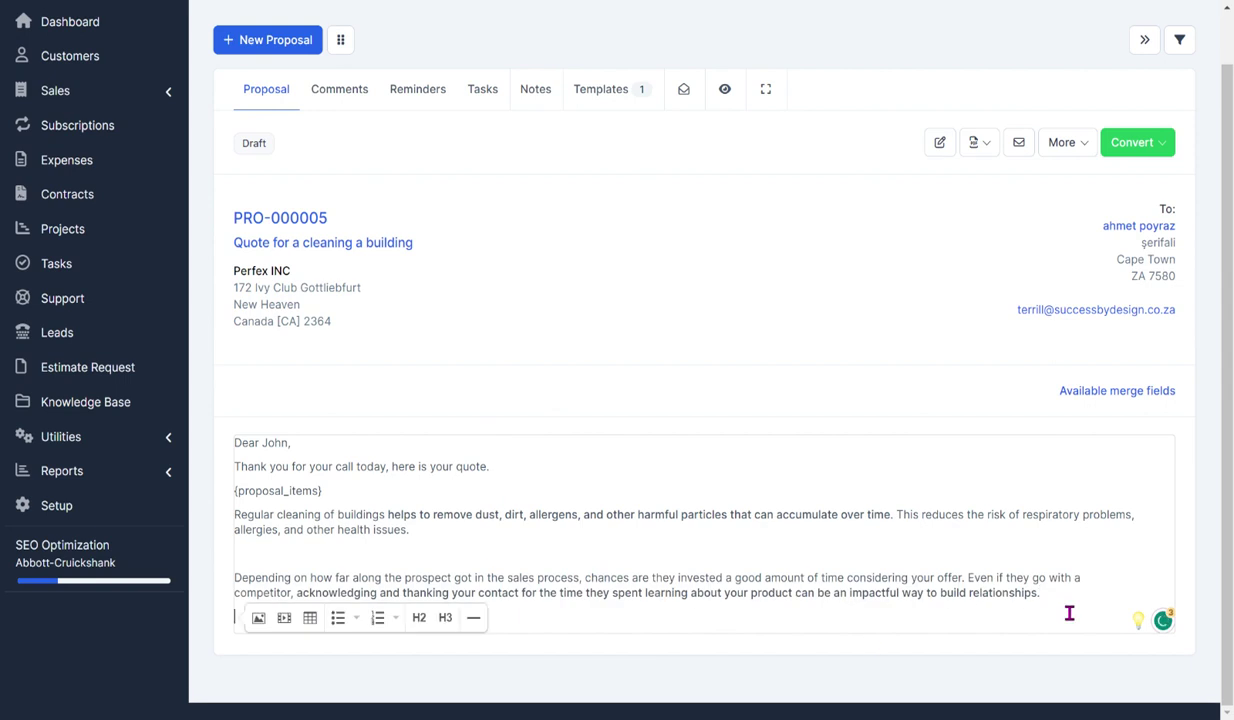
{"action": "key", "text": "Return"}
{"action": "key", "text": "Return"}
- End the proposal content with the sign-off "Kind Regards" and "Cleaning All" on the line below, correcting the misspelled "Reagrds"
{"action": "type", "text": "Kin"}
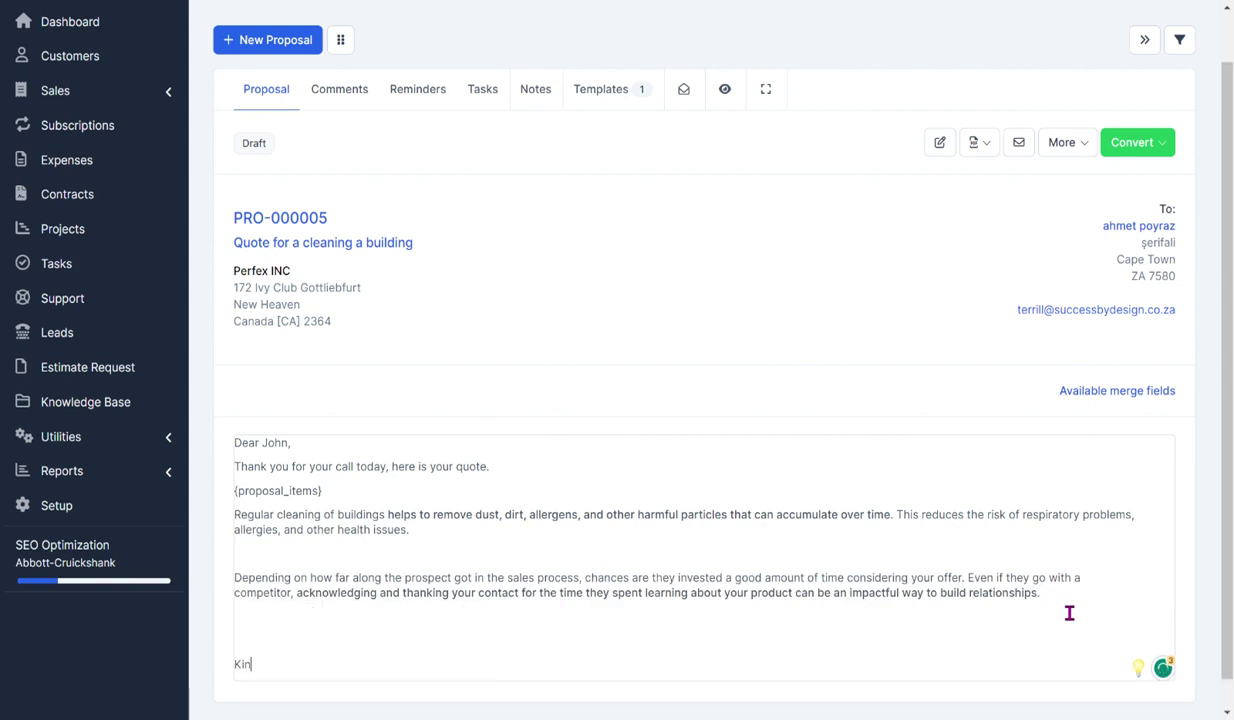
{"action": "type", "text": "d Reagrds"}
{"action": "key", "text": "Return"}
{"action": "type", "text": "t"}
{"action": "key", "text": "BackSpace"}
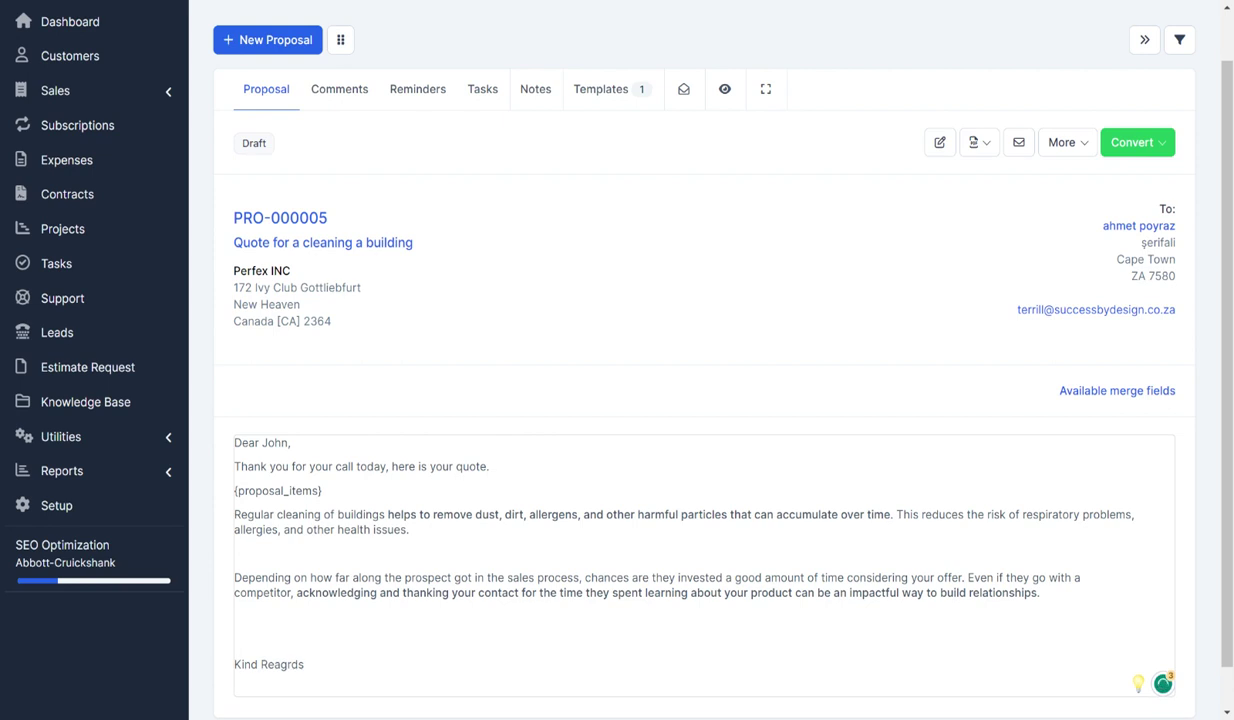
{"action": "type", "text": "Cleaning "}
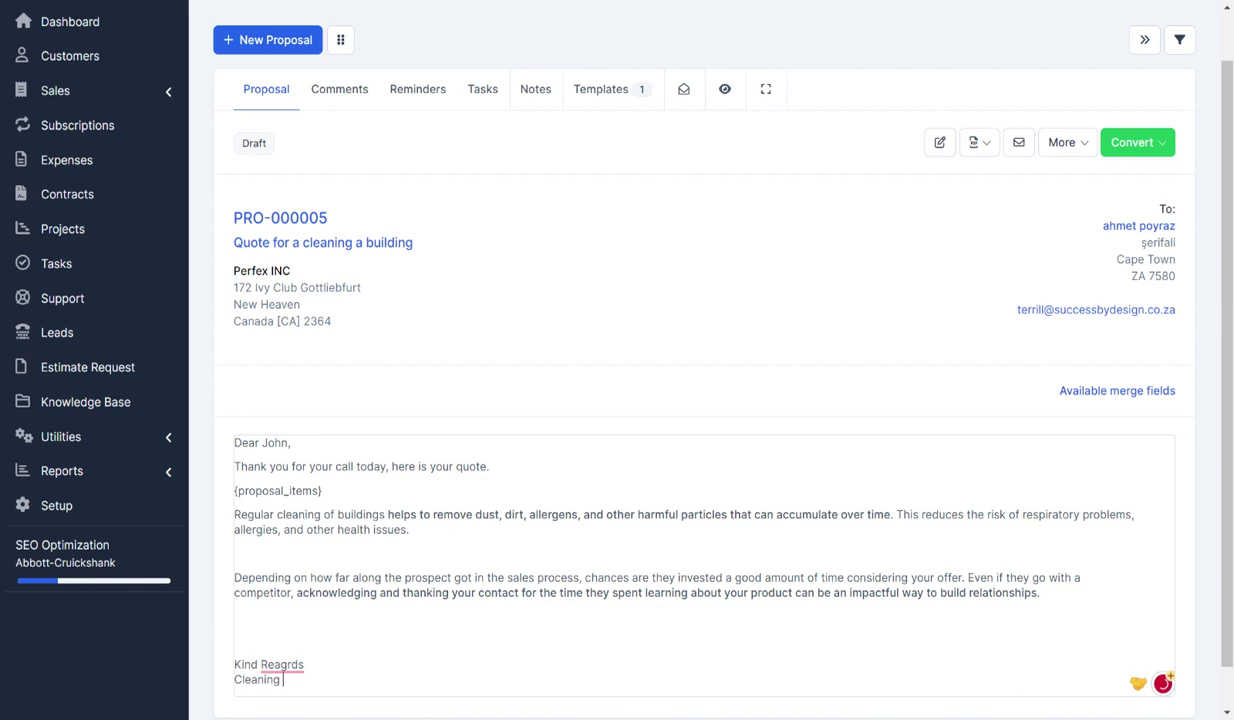
{"action": "type", "text": "All"}
{"action": "right_click", "coordinate": [292, 666]}
{"action": "left_click", "coordinate": [290, 547]}
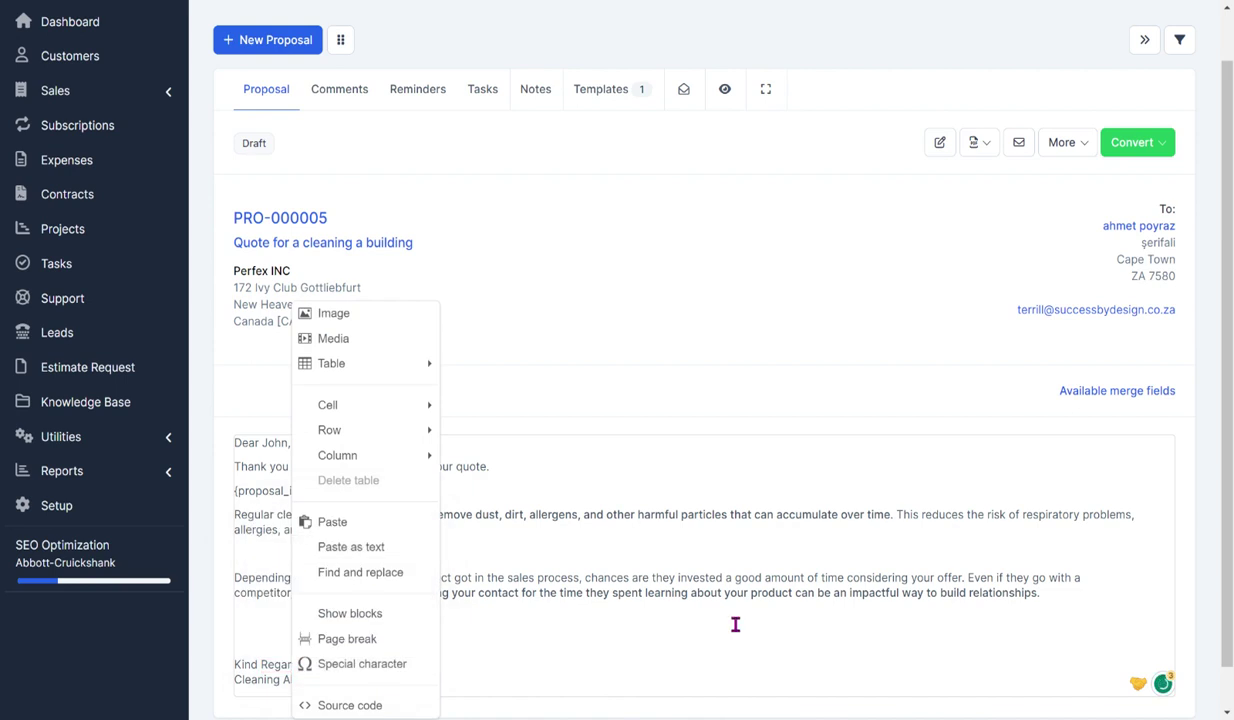
{"action": "left_click", "coordinate": [876, 283]}
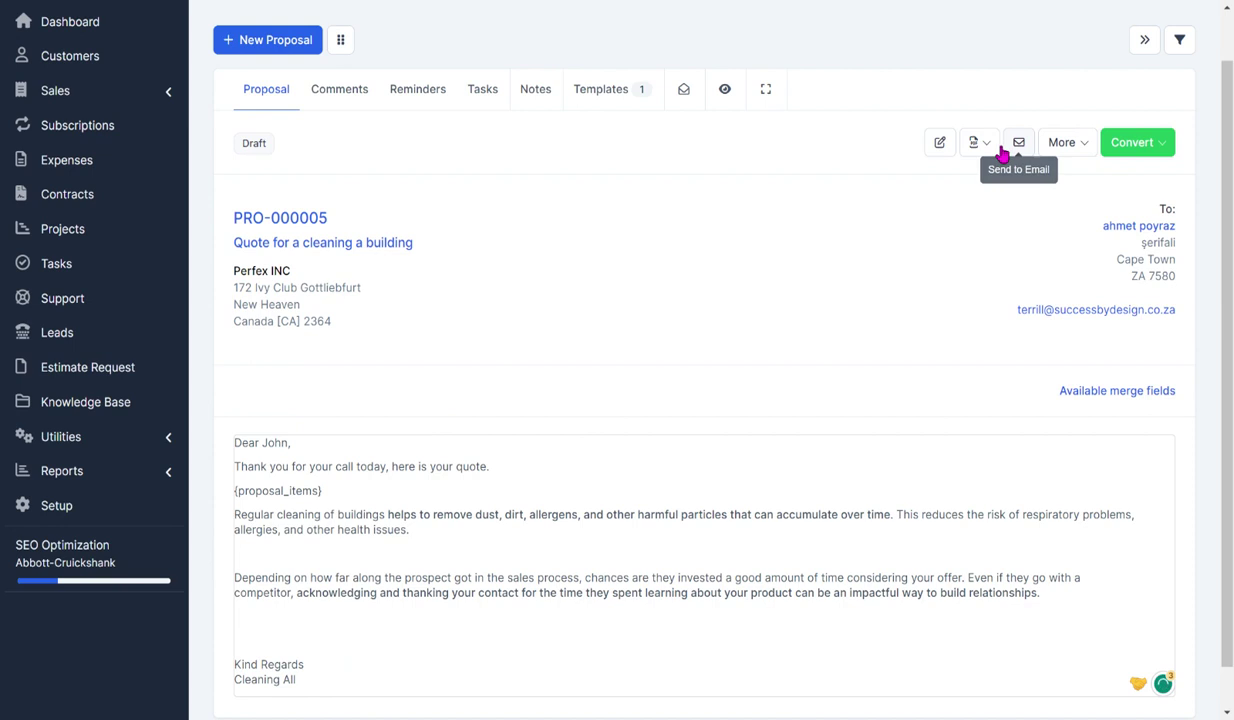
- View the proposal as the customer will see it
{"action": "left_click", "coordinate": [1064, 146]}
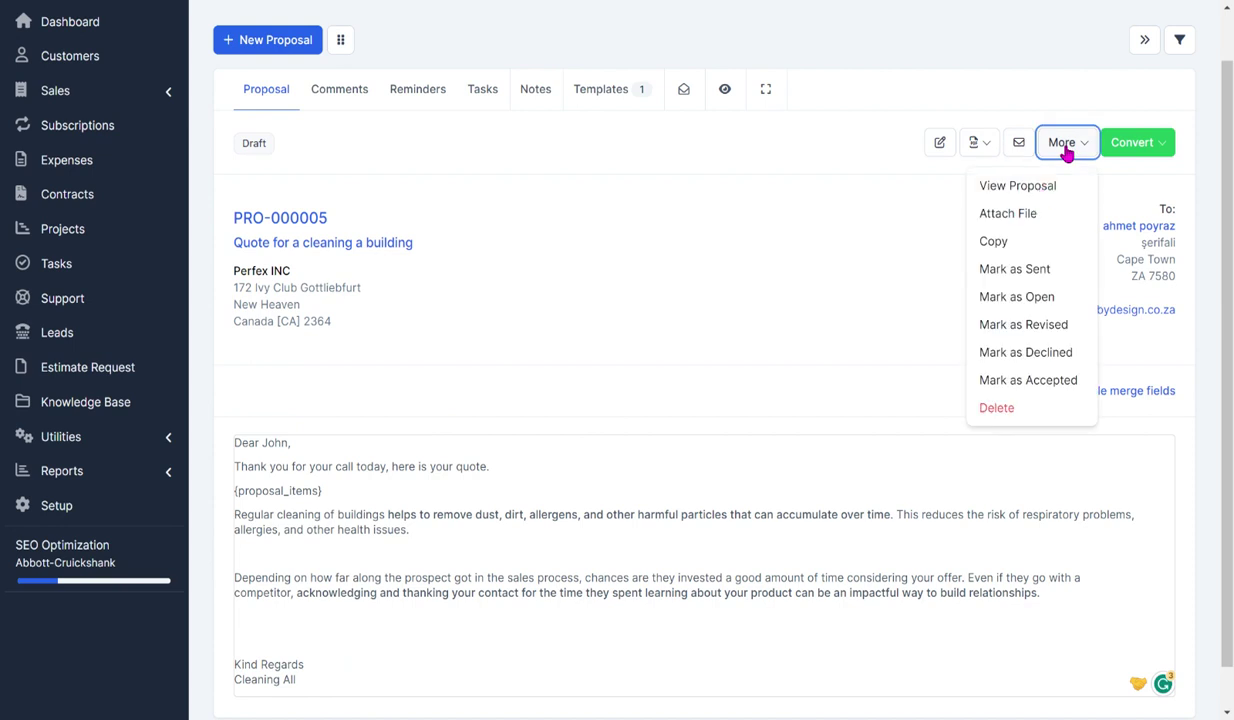
{"action": "left_click", "coordinate": [1042, 194]}
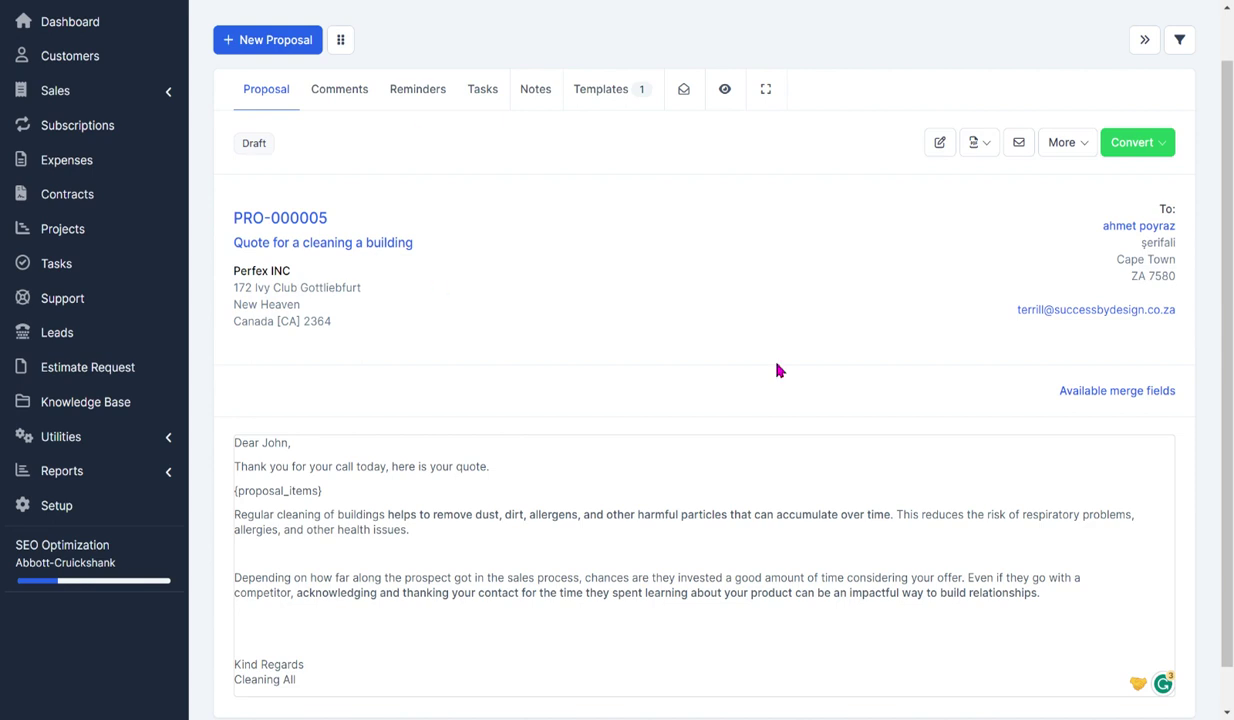
- Add the "Depending on how far along the prospect got" paragraph below the introduction line, and view the proposal again
{"action": "left_click", "coordinate": [513, 466]}
{"action": "key", "text": "Return"}
{"action": "type", "text": "Depending on how far along the prospect got in the sales process, chances are they invested a good amount of time considering your offer. Even if they go with a competitor, acknowledging and thanking your contact for the time they spent learning about your product can be an impactful way to build relationships."}
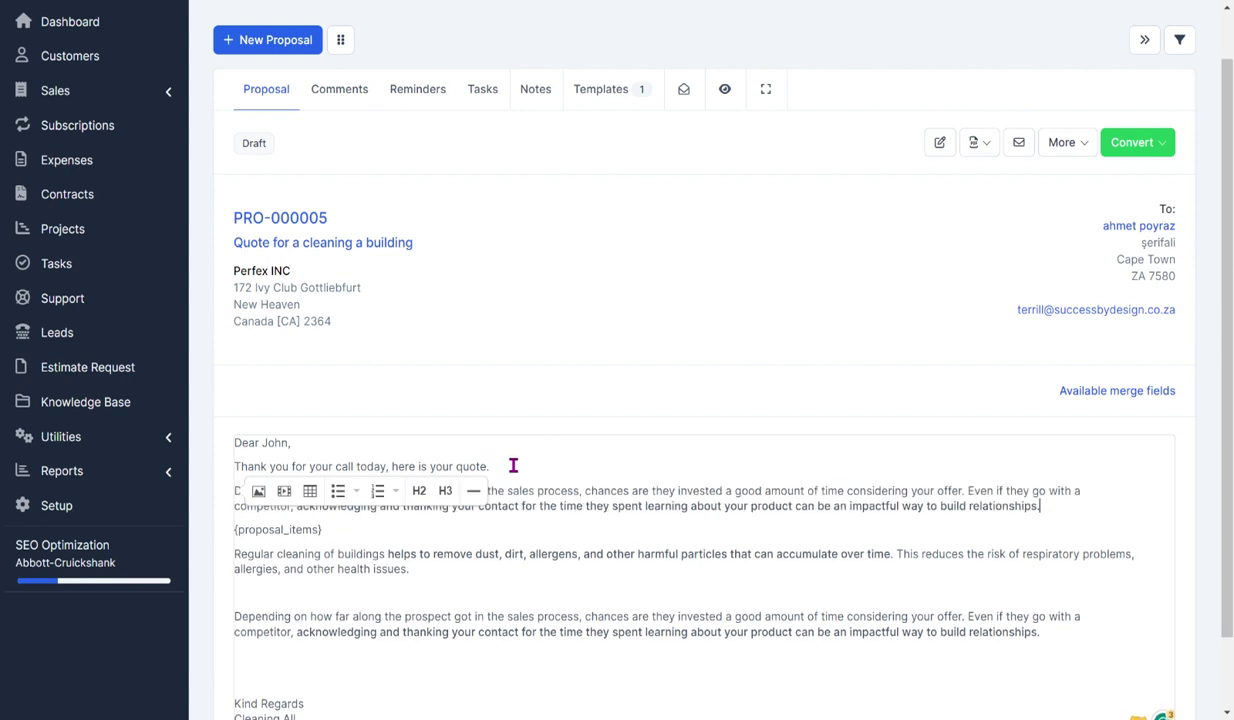
{"action": "left_click", "coordinate": [1055, 148]}
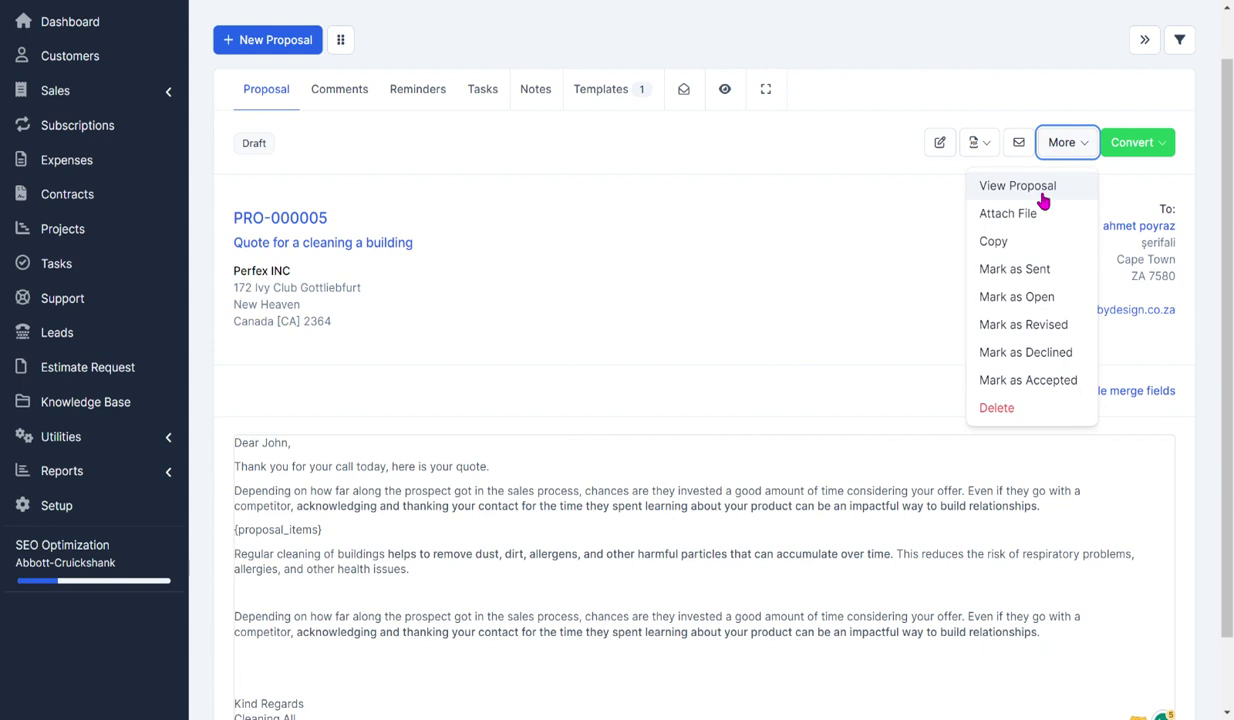
{"action": "left_click", "coordinate": [1043, 199]}
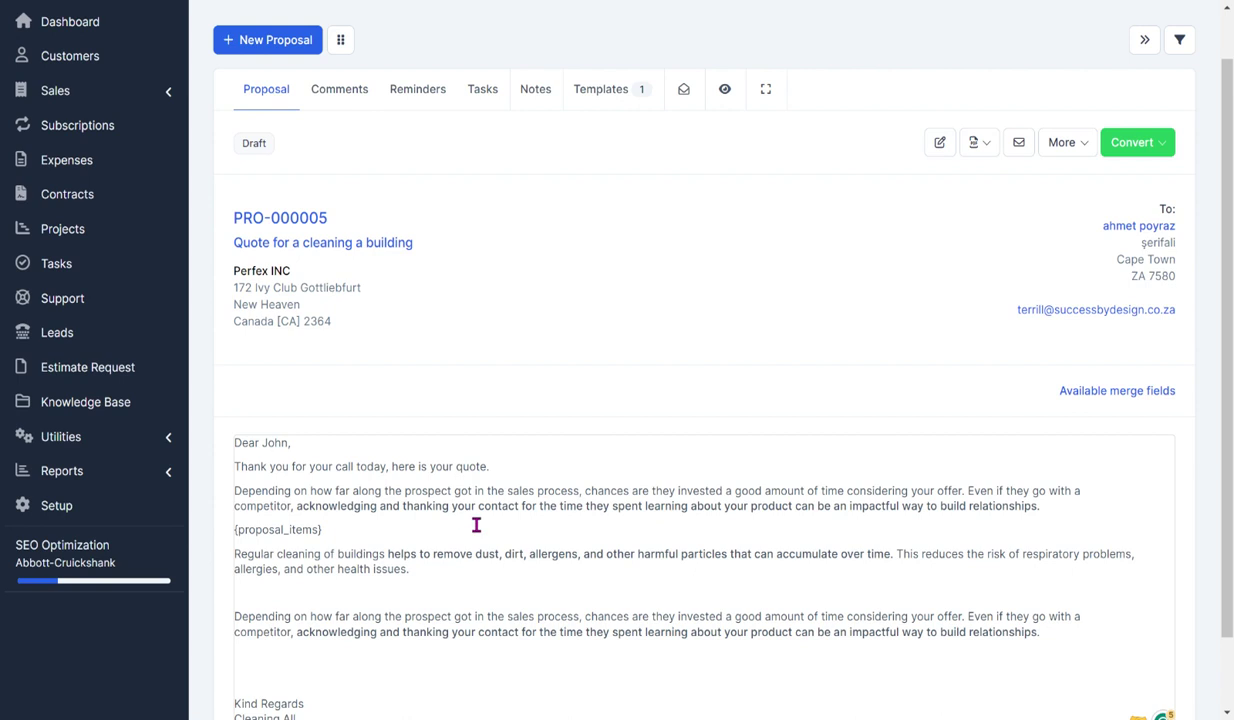
- Insert the image desc-tasks.png from the media folder on a new line between the paragraph and {proposal_items}
{"action": "left_click", "coordinate": [1065, 507]}
{"action": "key", "text": "Return"}
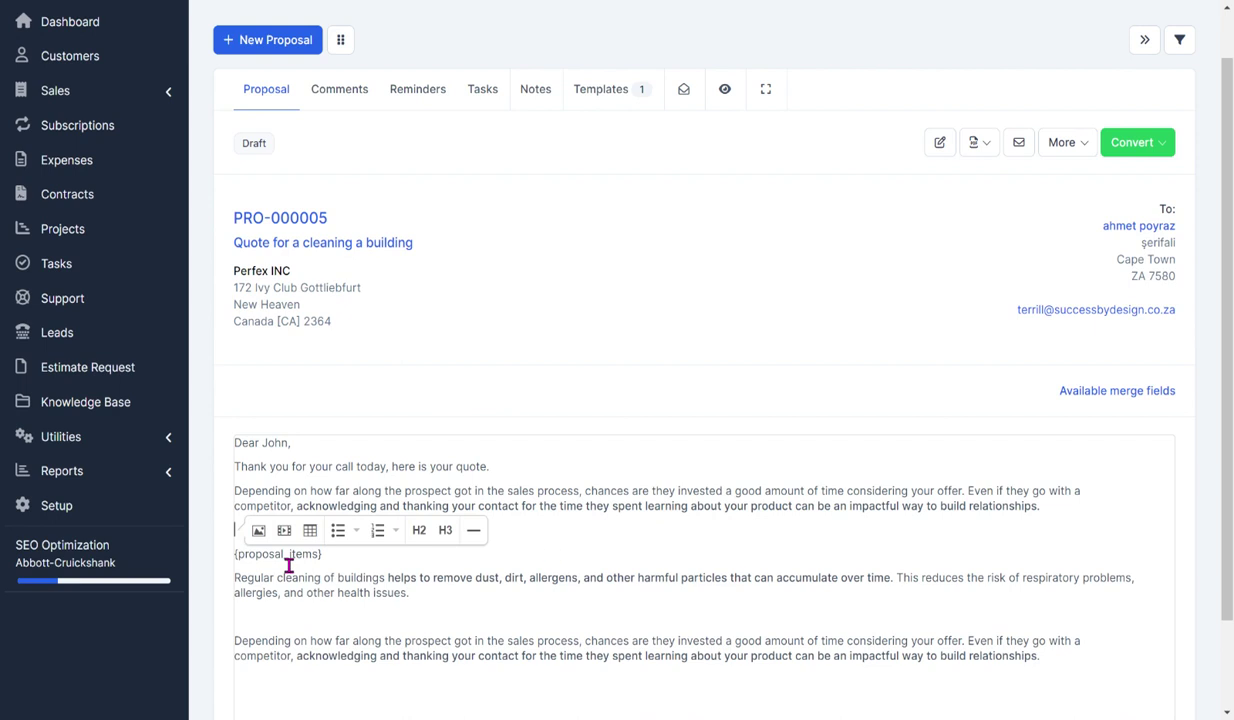
{"action": "left_click", "coordinate": [259, 531]}
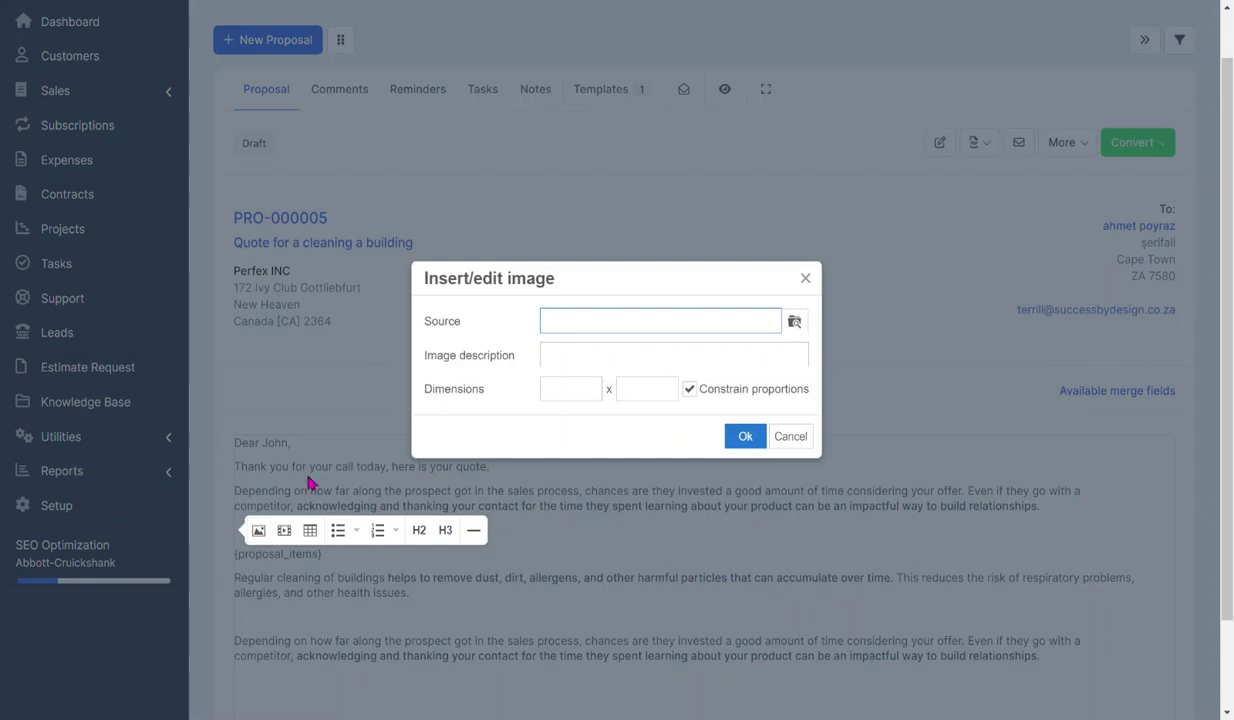
{"action": "left_click", "coordinate": [792, 322]}
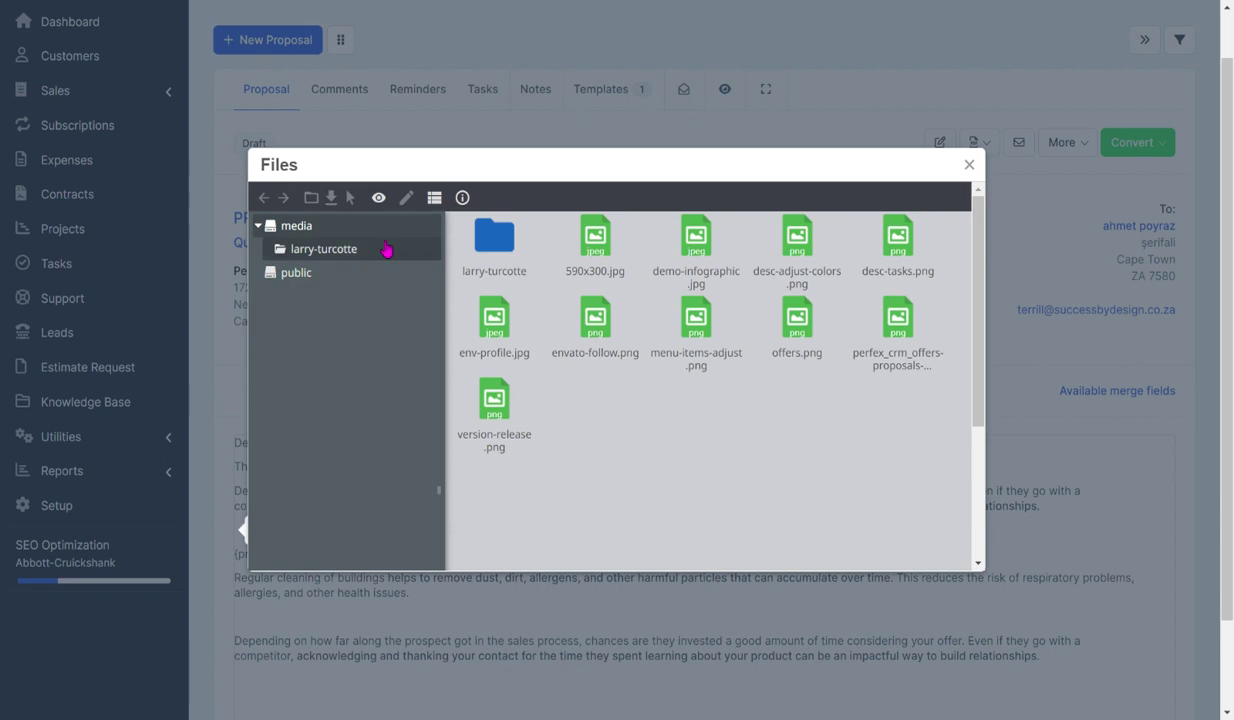
{"action": "double_click", "coordinate": [922, 266]}
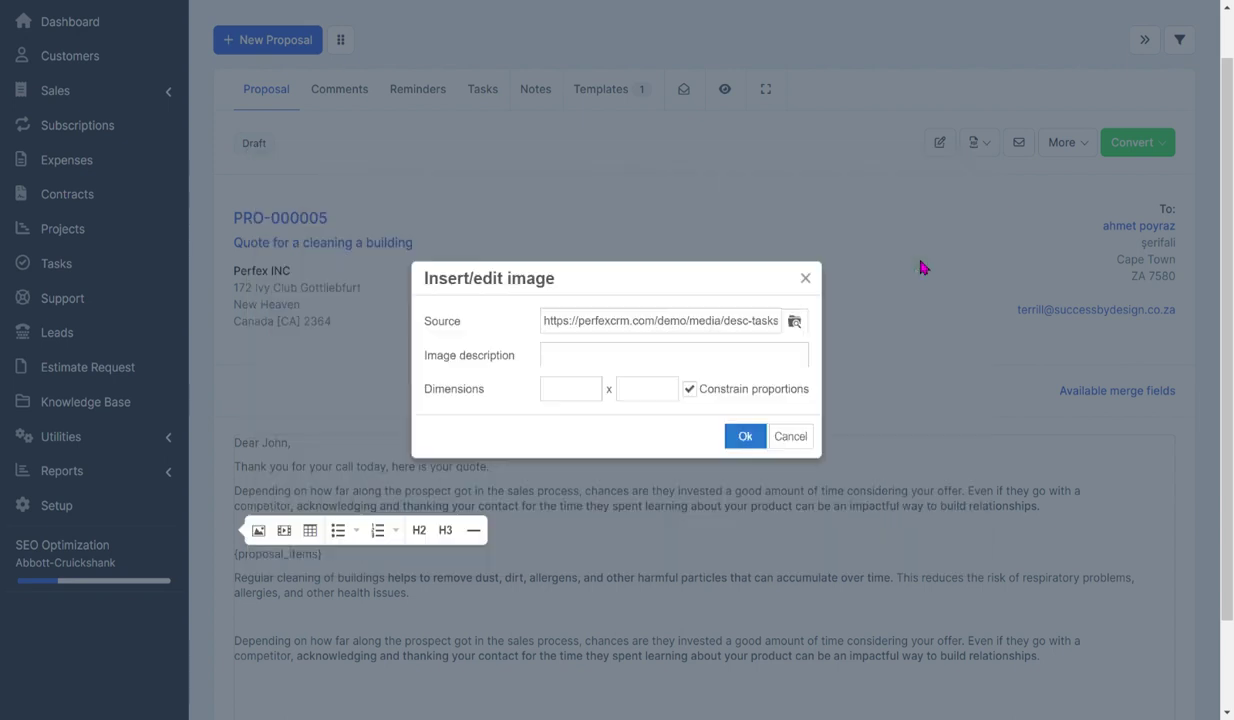
{"action": "left_click", "coordinate": [743, 437]}
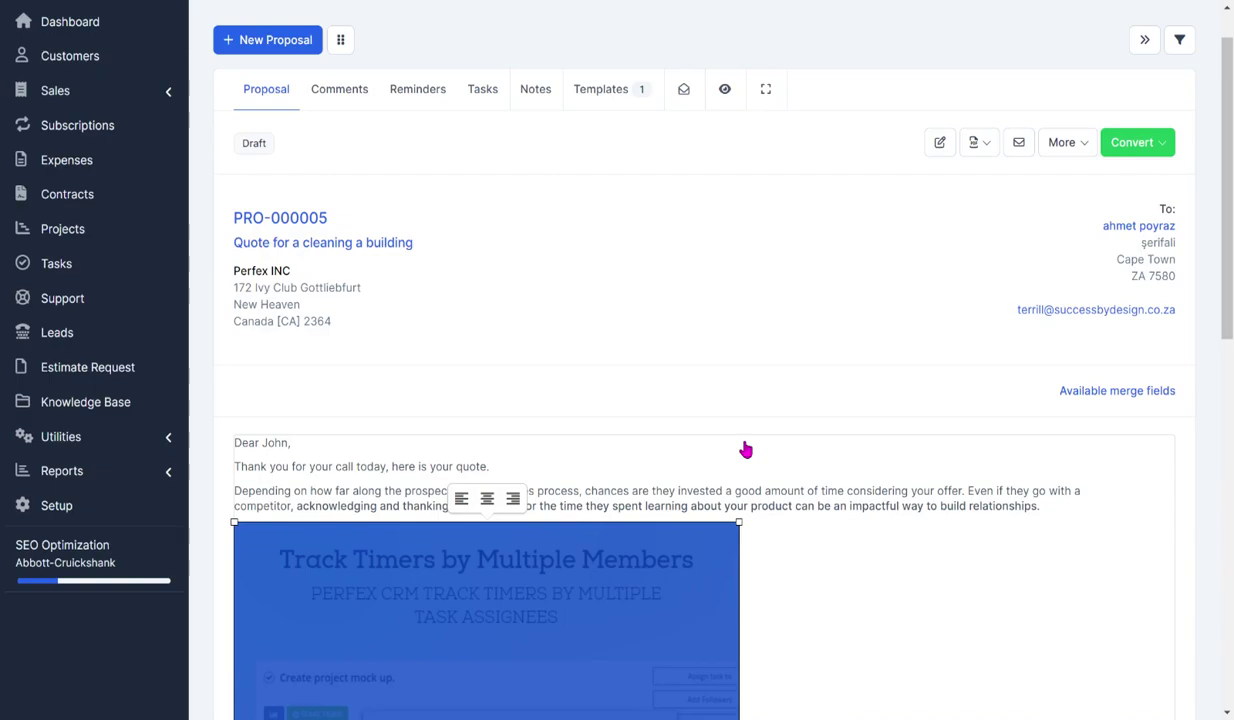
- Shrink the inserted image proportionally to about two thirds of its original width
{"action": "left_click_drag", "start_coordinate": [1226, 180], "coordinate": [1229, 330]}
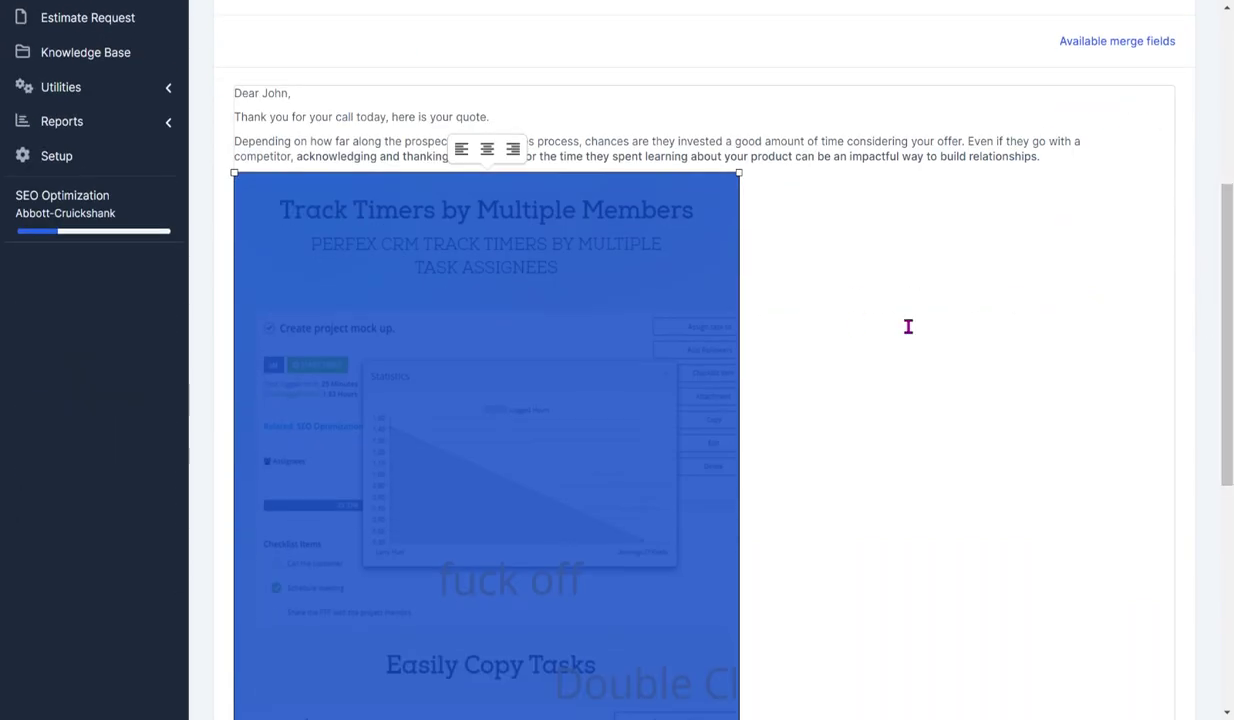
{"action": "left_click", "coordinate": [908, 326]}
{"action": "left_click", "coordinate": [633, 257]}
{"action": "left_click_drag", "start_coordinate": [738, 172], "coordinate": [578, 314]}
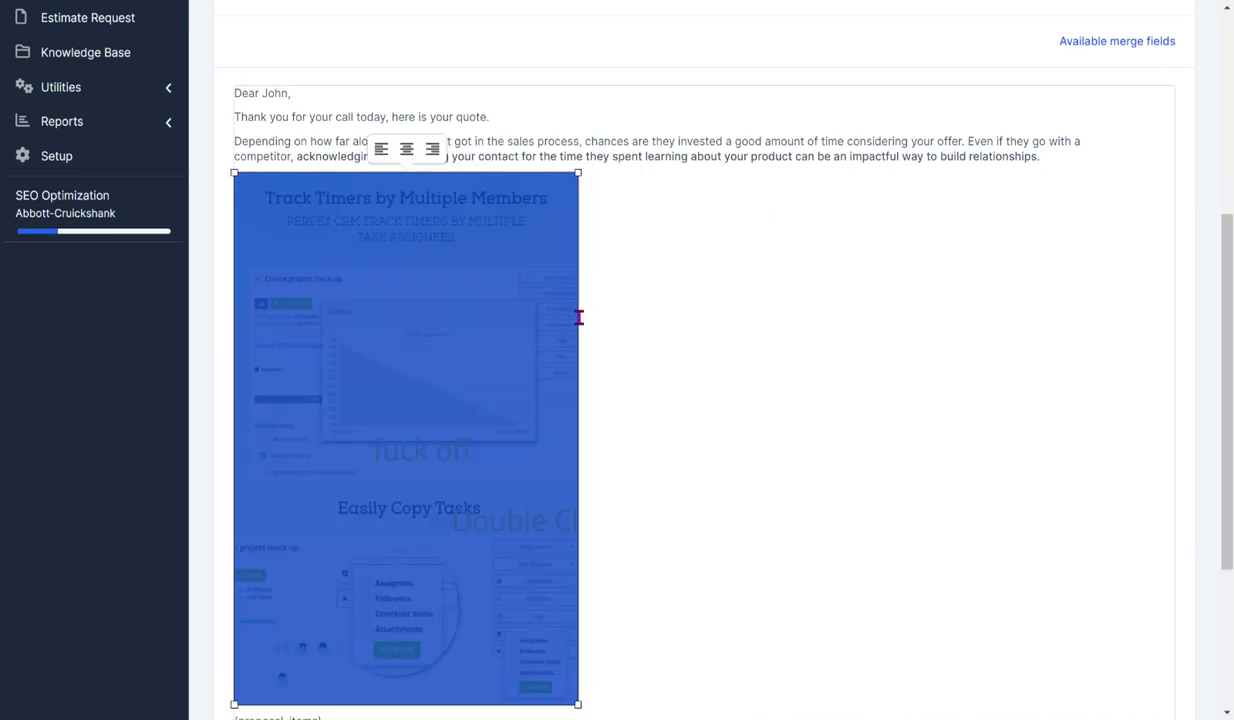
- Try centre and right alignment on the image, and settle on left alignment
{"action": "left_click", "coordinate": [406, 150]}
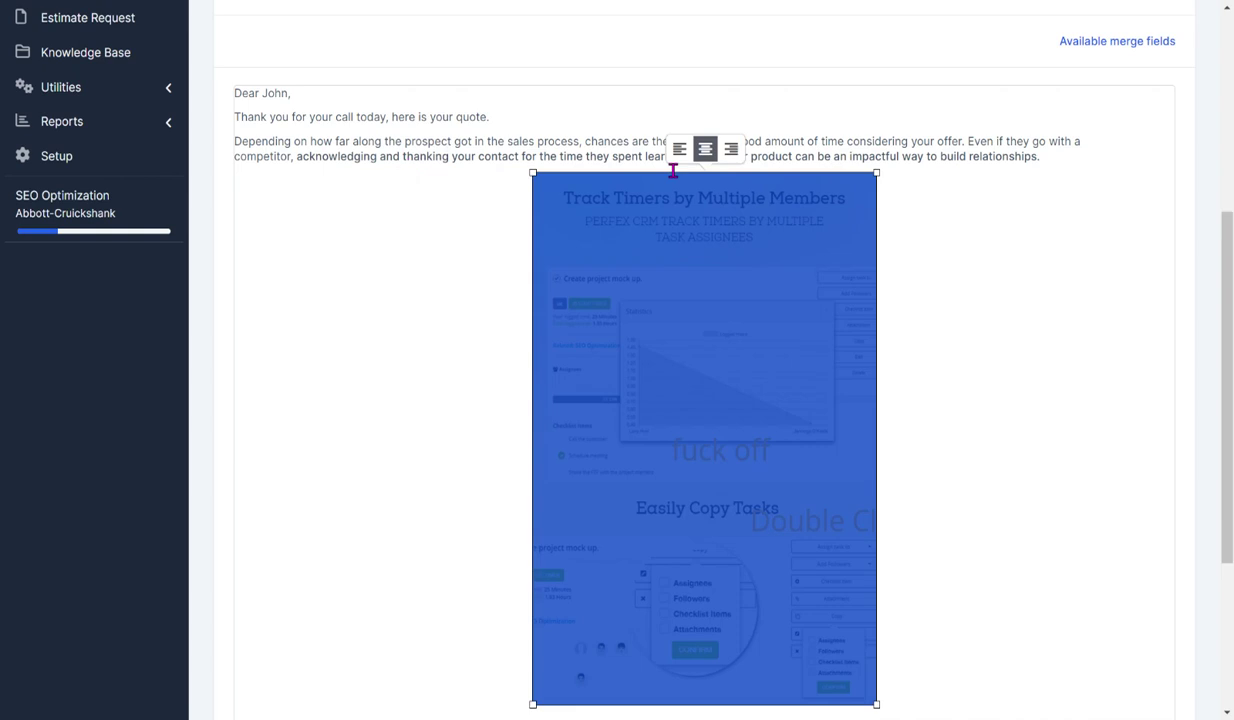
{"action": "left_click", "coordinate": [731, 149]}
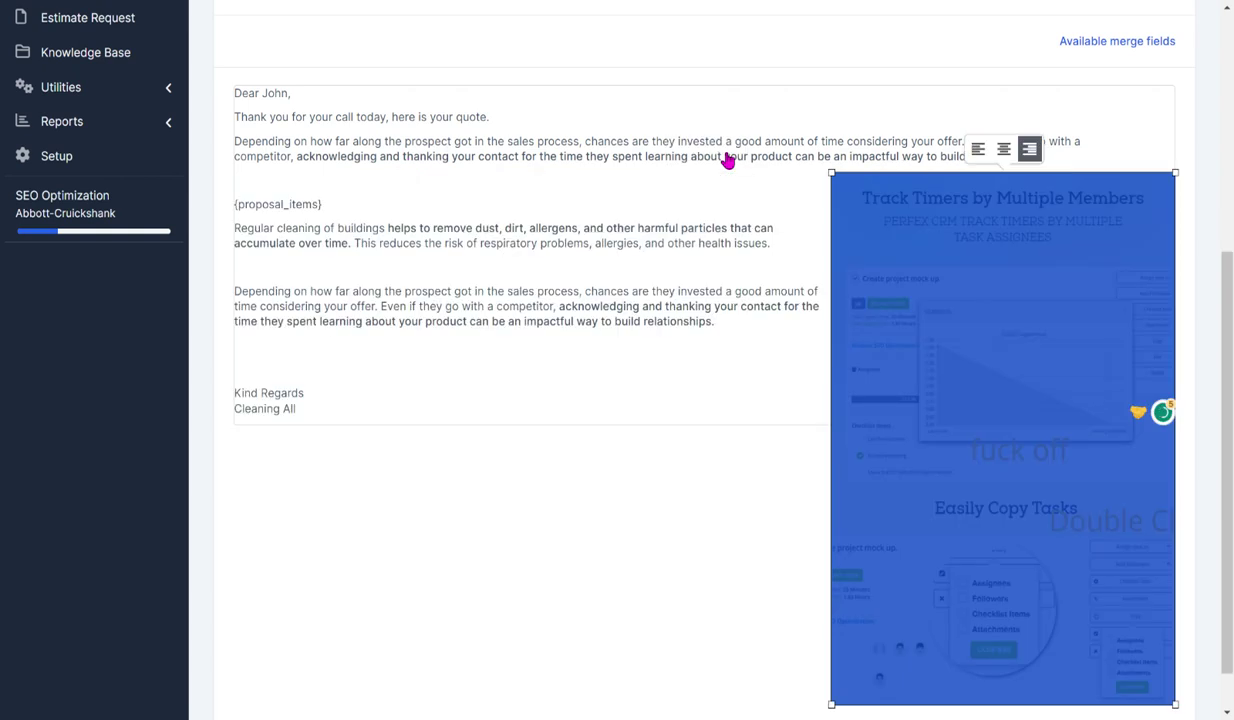
{"action": "left_click", "coordinate": [976, 155]}
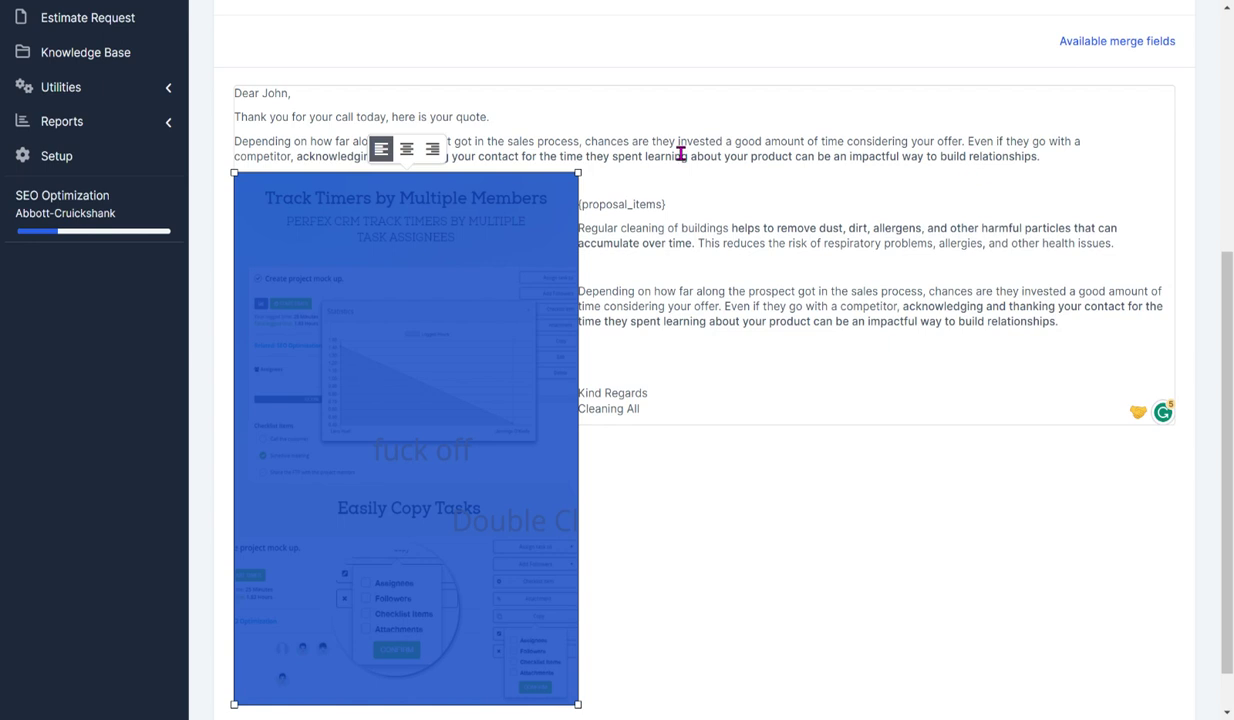
- Add blank lines beside the image until {proposal_items} and the text after it sit below the image
{"action": "left_click", "coordinate": [711, 181]}
{"action": "key", "text": "Return"}
{"action": "key", "text": "Return"}
{"action": "key", "text": "Return"}
{"action": "key", "text": "Return"}
{"action": "key", "text": "Return"}
{"action": "key", "text": "Return"}
{"action": "key", "text": "Return"}
{"action": "key", "text": "Return"}
{"action": "key", "text": "Return"}
{"action": "key", "text": "Return"}
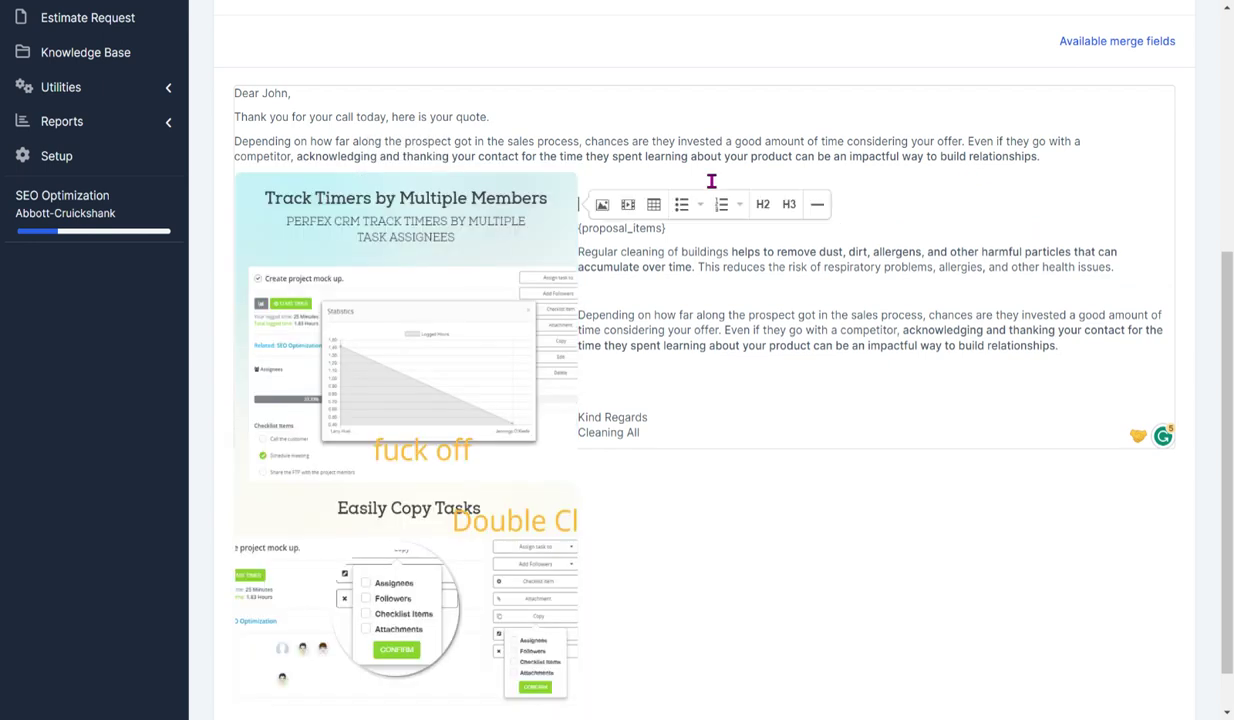
{"action": "key", "text": "Return"}
{"action": "key", "text": "Return"}
{"action": "key", "text": "Return"}
{"action": "key", "text": "Return"}
{"action": "key", "text": "Return"}
{"action": "key", "text": "Return"}
{"action": "key", "text": "Return"}
{"action": "key", "text": "Return"}
{"action": "key", "text": "Return"}
{"action": "key", "text": "Return"}
{"action": "key", "text": "Return"}
{"action": "key", "text": "Return"}
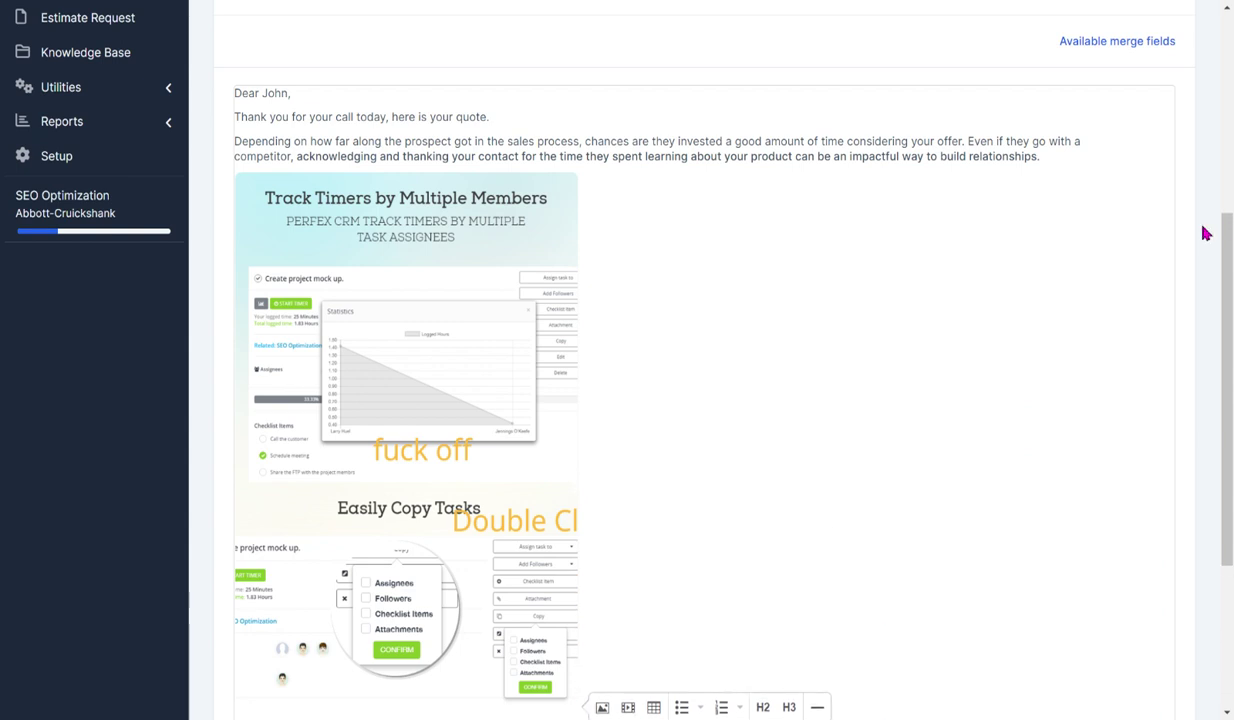
- View the proposal with the left-aligned image in its customer view
{"action": "left_click_drag", "start_coordinate": [1227, 235], "coordinate": [1228, 32]}
{"action": "left_click", "coordinate": [1078, 200]}
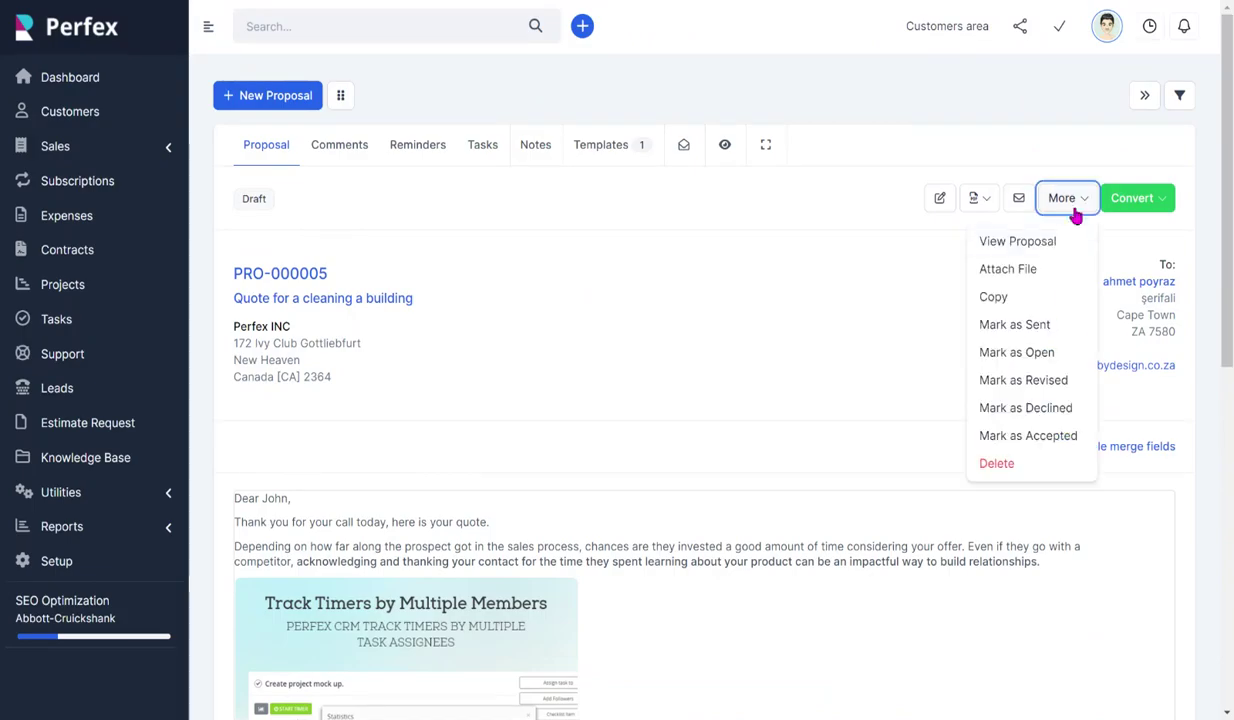
{"action": "left_click", "coordinate": [1052, 247]}
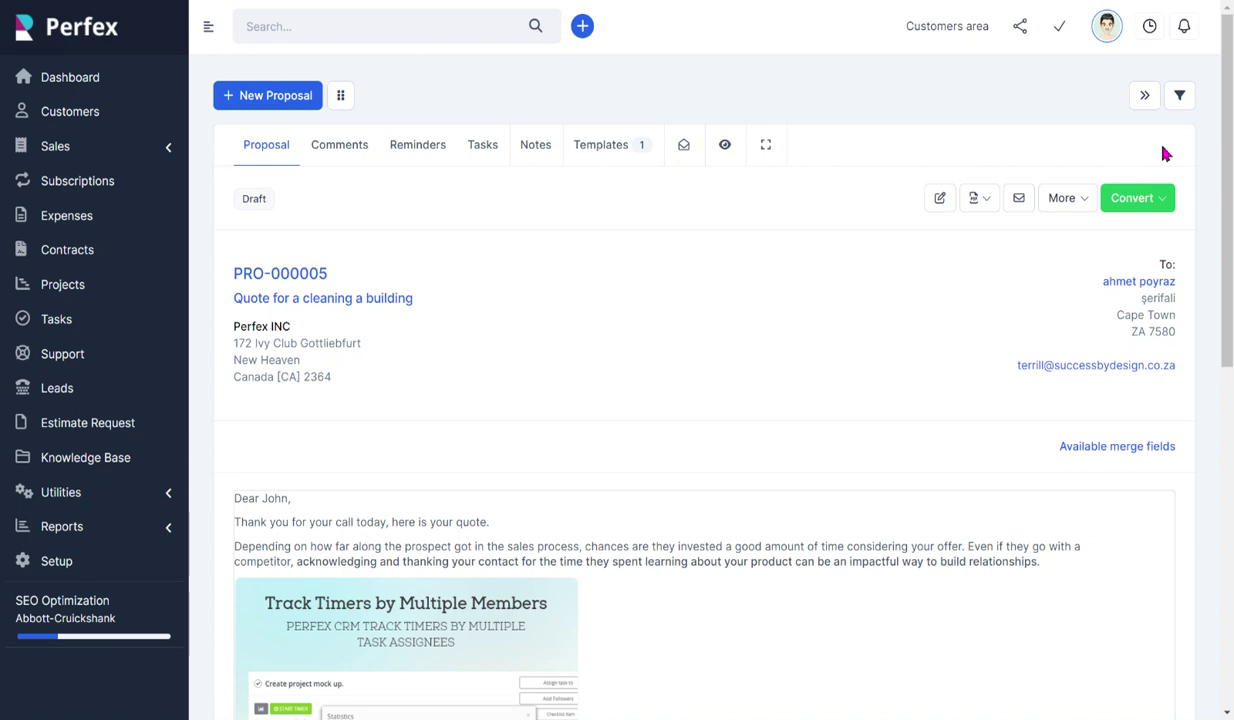
- Copy the {proposal_items} placeholder below the image and remove it from there together with the extra blank lines
{"action": "left_click_drag", "start_coordinate": [1228, 108], "coordinate": [1197, 433]}
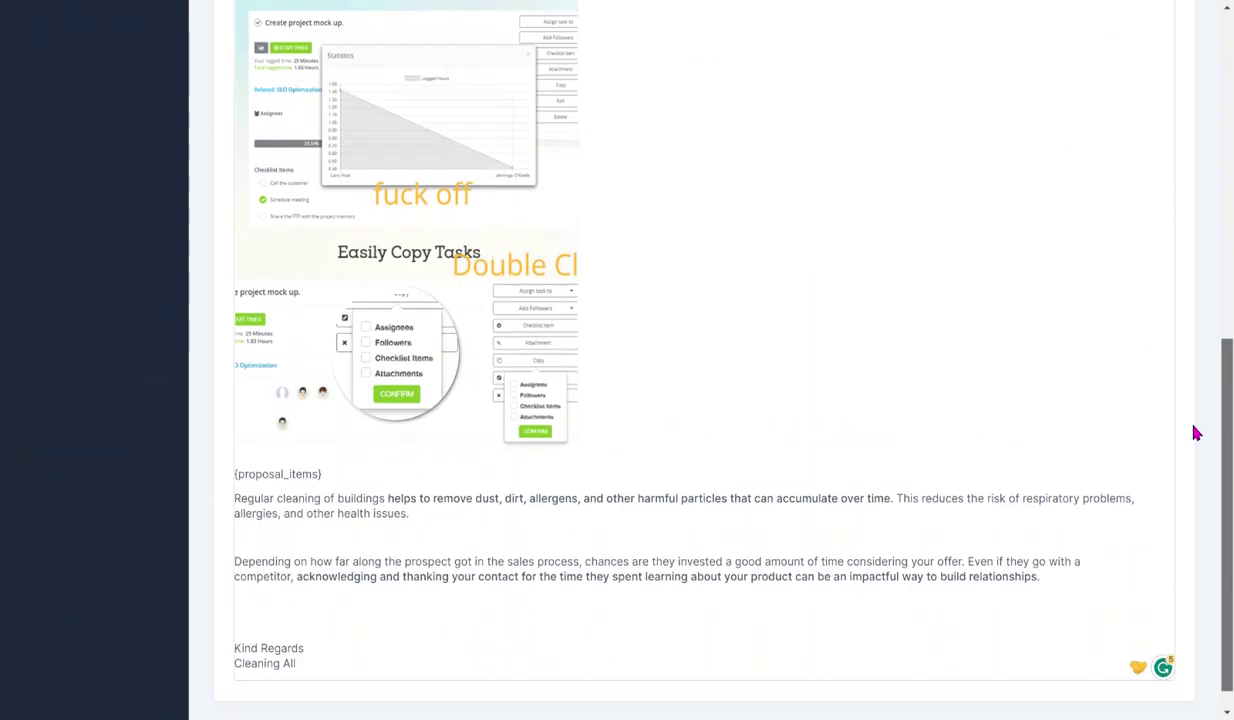
{"action": "left_click", "coordinate": [621, 436]}
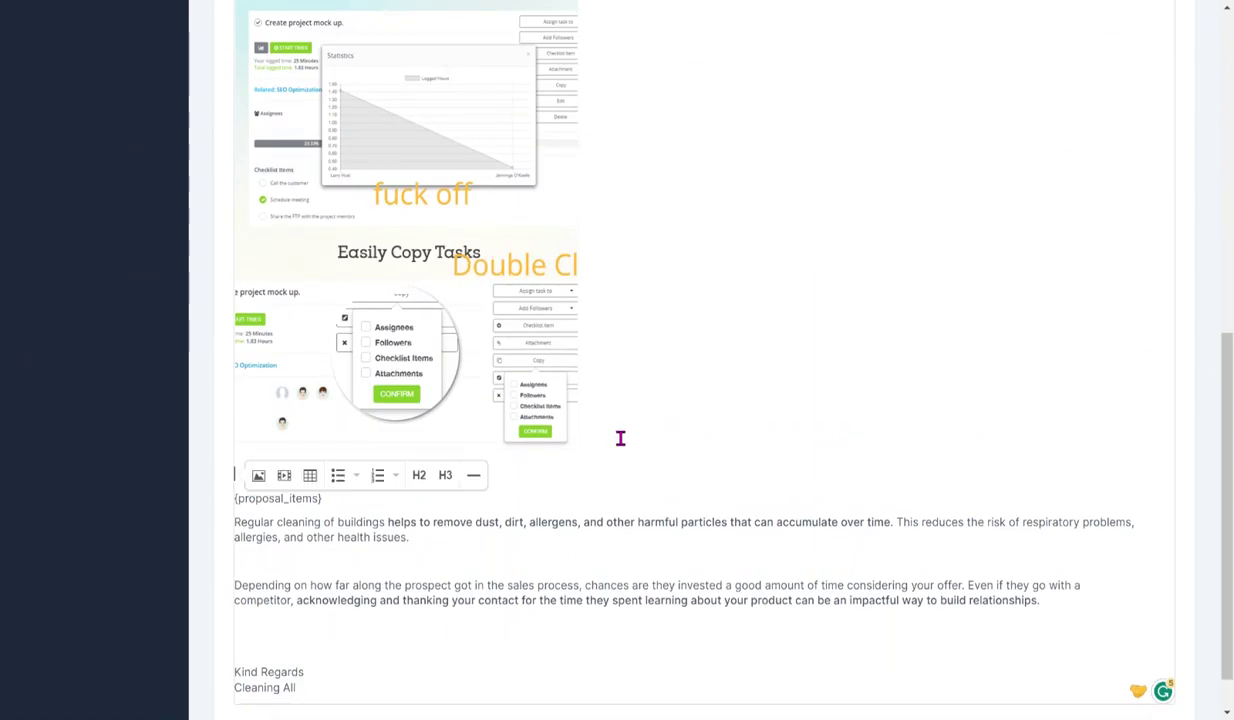
{"action": "key", "text": "Return"}
{"action": "left_click_drag", "start_coordinate": [322, 521], "coordinate": [229, 524]}
{"action": "key", "text": "ctrl+c"}
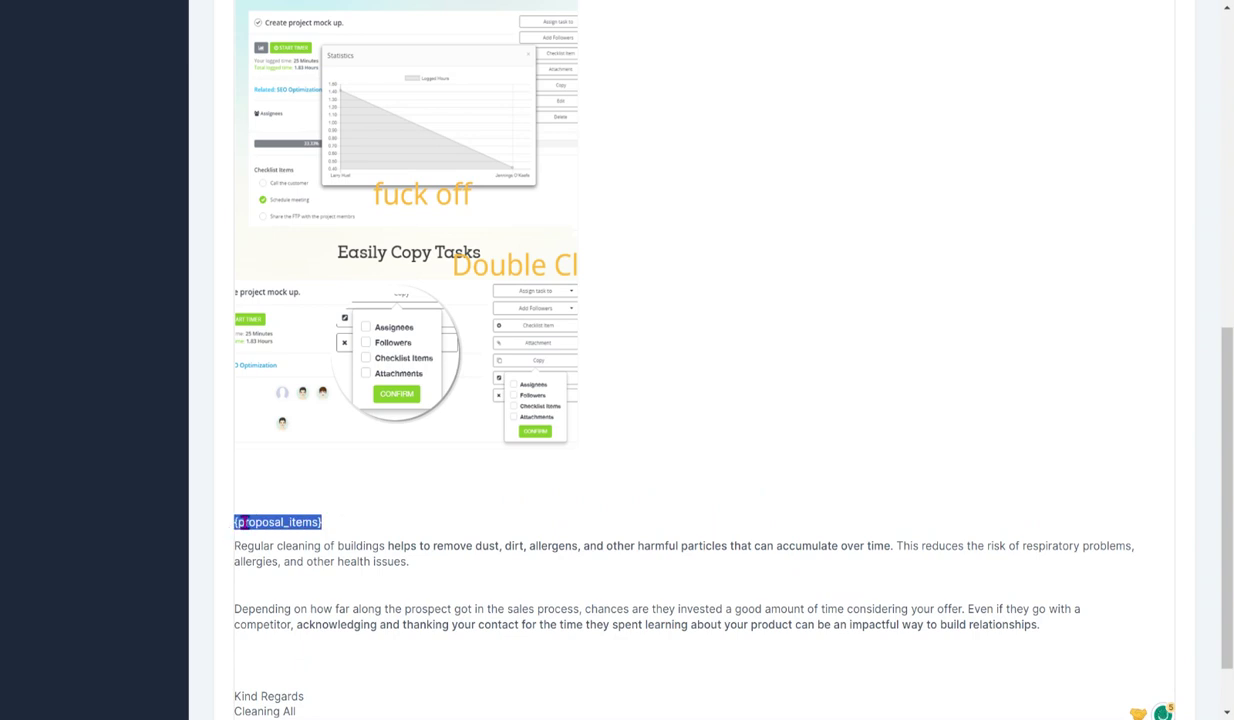
{"action": "key", "text": "BackSpace"}
{"action": "left_click", "coordinate": [256, 476]}
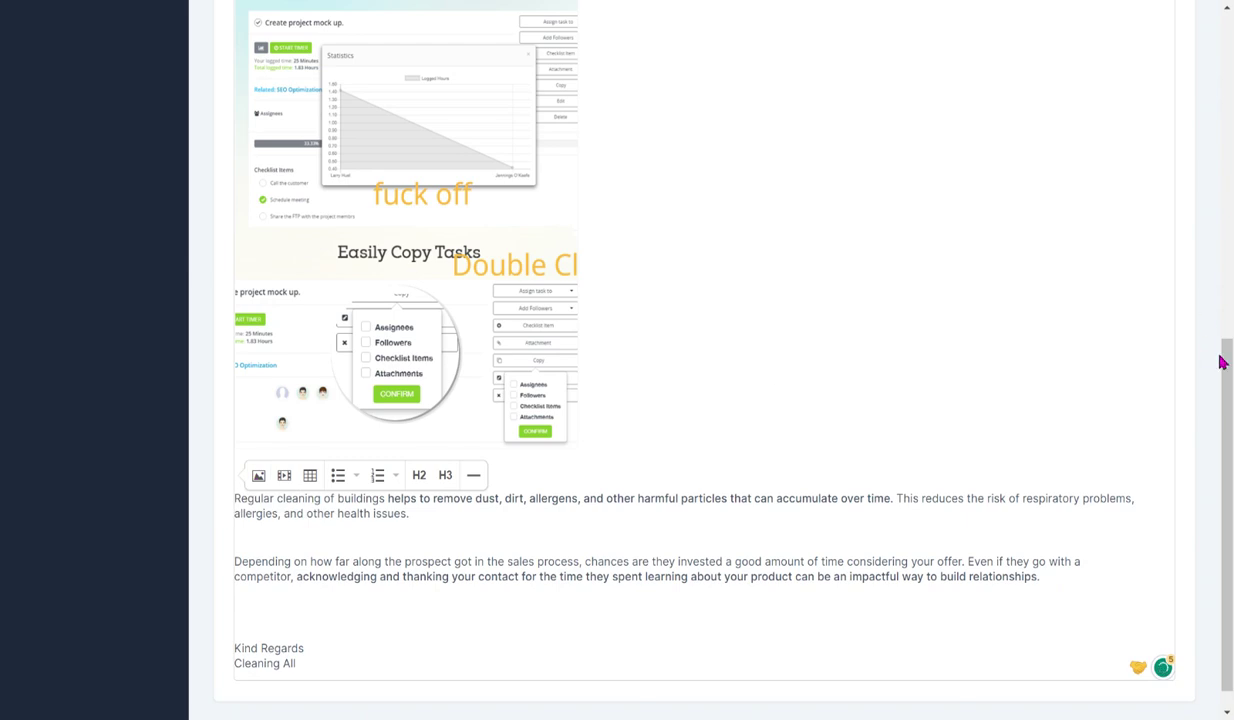
- Paste the {proposal_items} placeholder on a new line between the introductory paragraph and the image
{"action": "left_click_drag", "start_coordinate": [1224, 366], "coordinate": [1224, 36]}
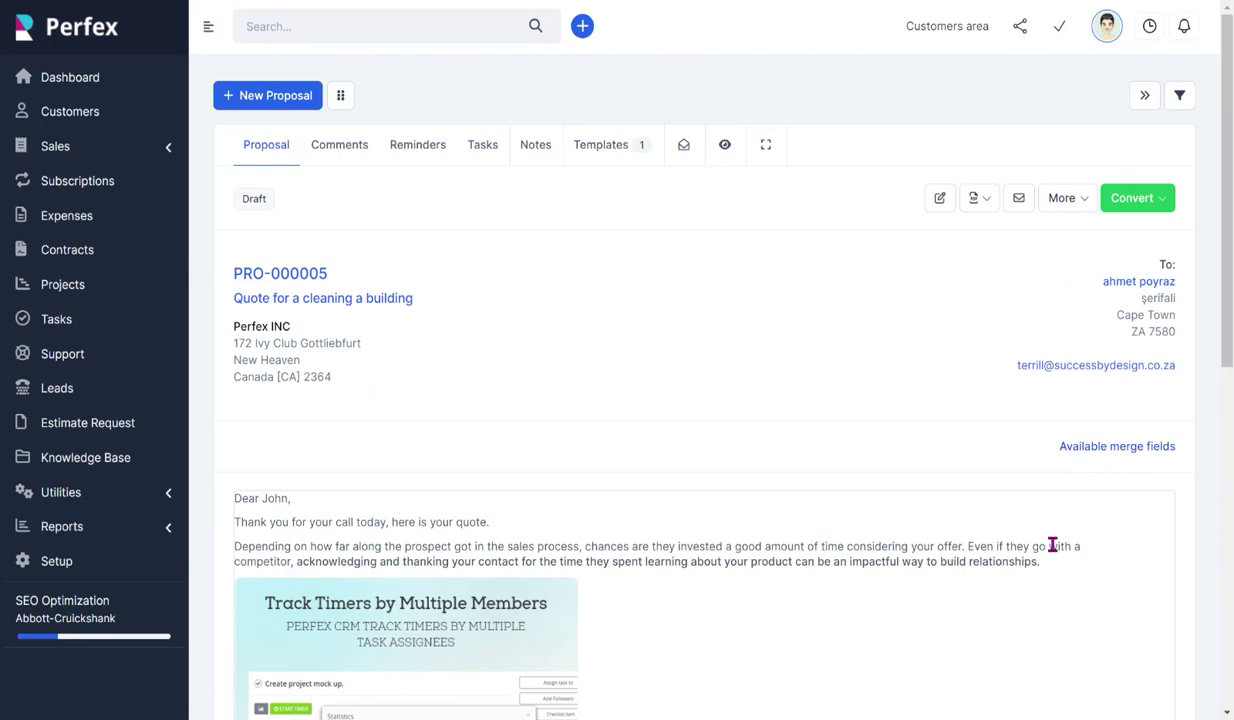
{"action": "left_click", "coordinate": [1051, 560]}
{"action": "key", "text": "Return"}
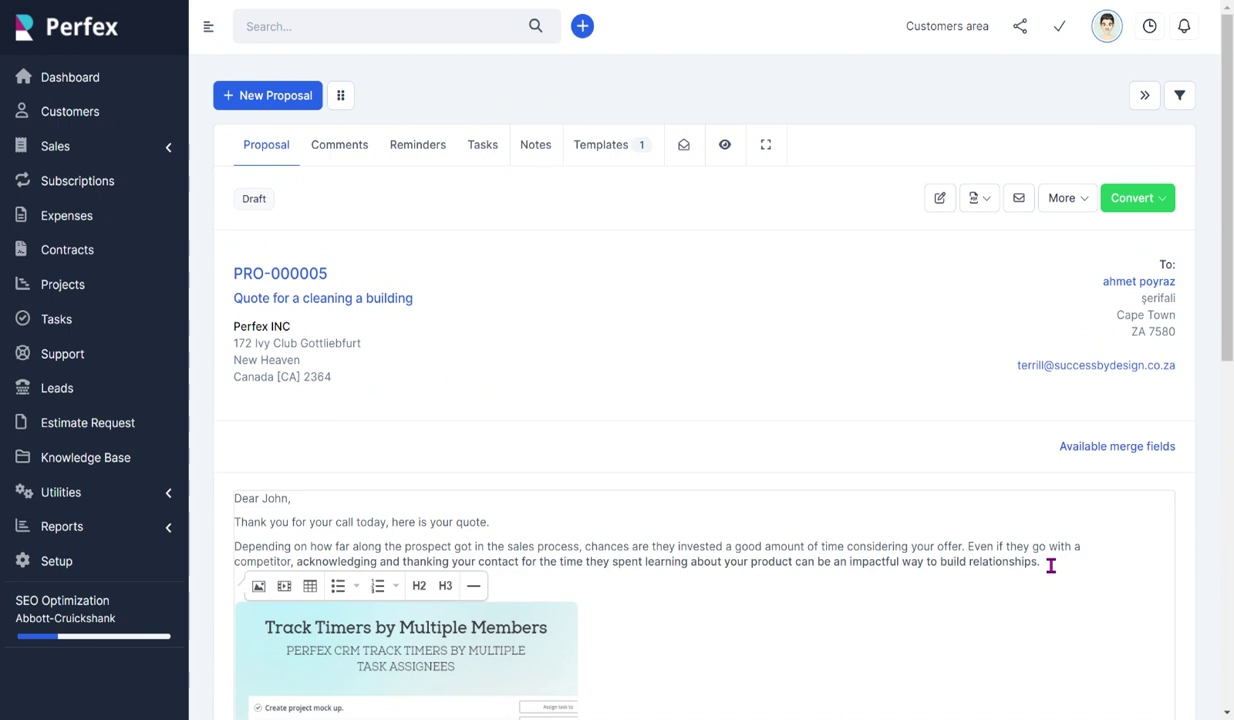
{"action": "key", "text": "ctrl+v"}
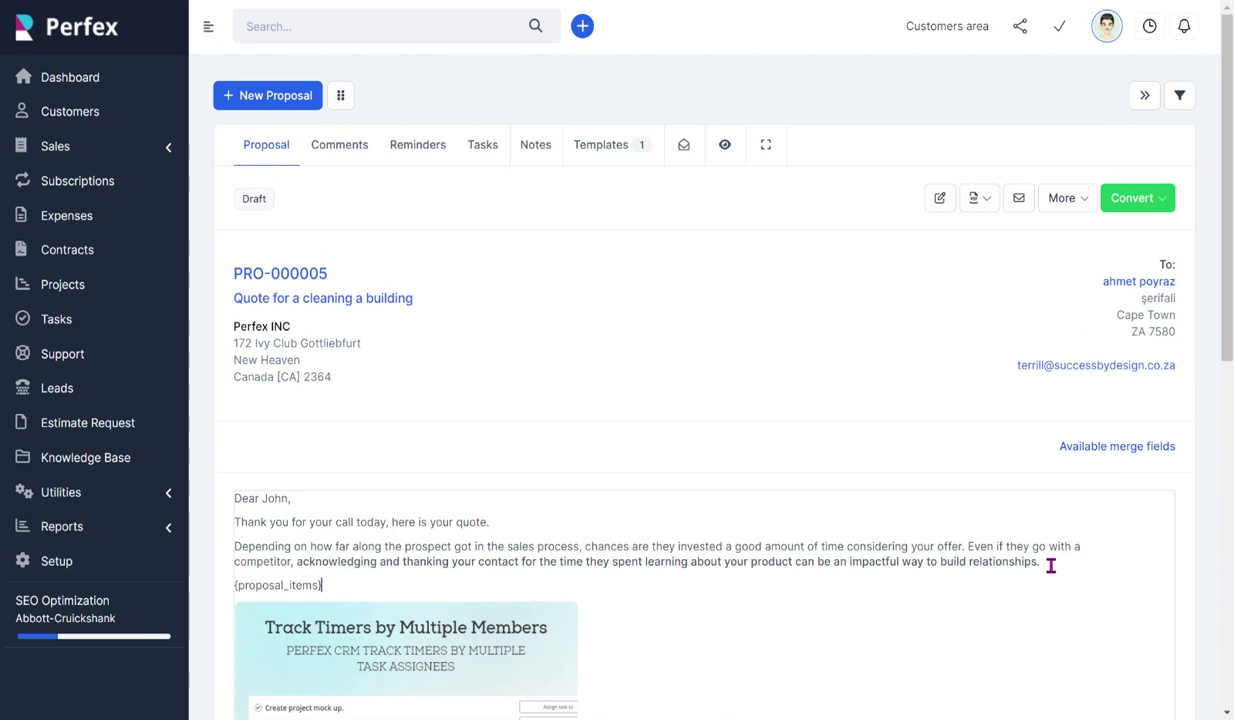
- Email the proposal to the lead with the PDF attached, using the existing message template and no CC recipient
{"action": "left_click", "coordinate": [1059, 199]}
{"action": "left_click", "coordinate": [990, 241]}
{"action": "left_click", "coordinate": [1019, 197]}
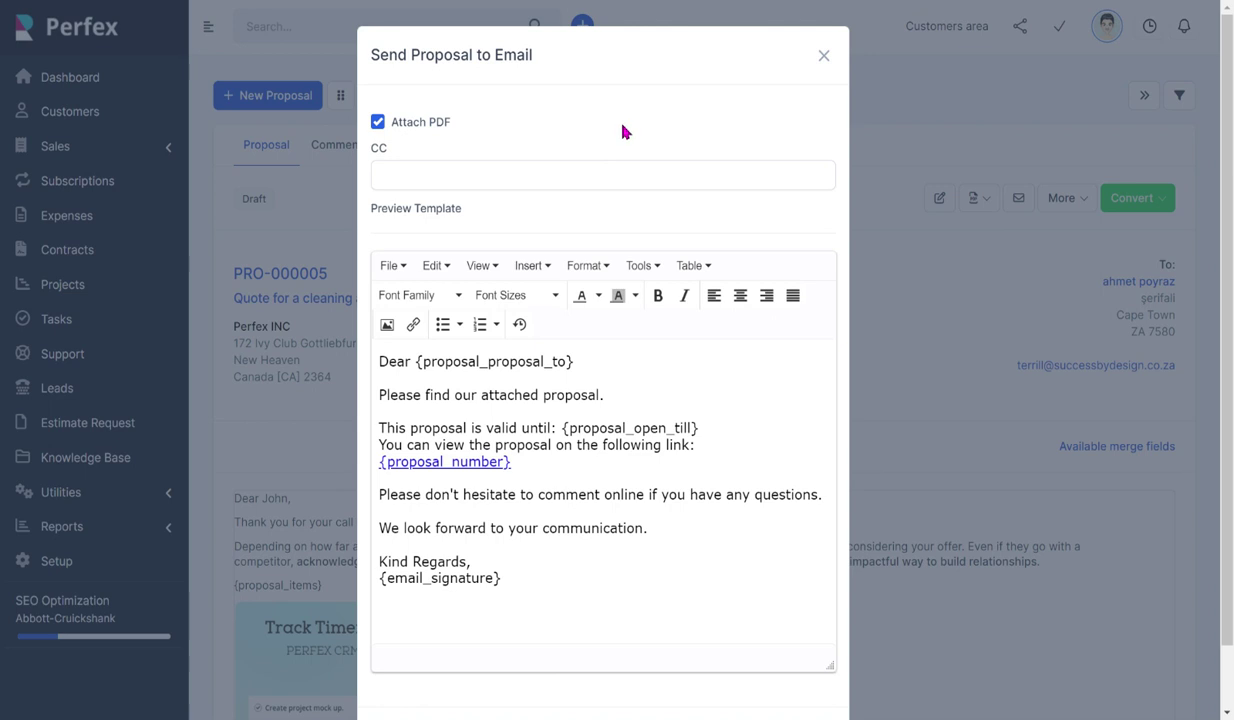
{"action": "left_click", "coordinate": [586, 187]}
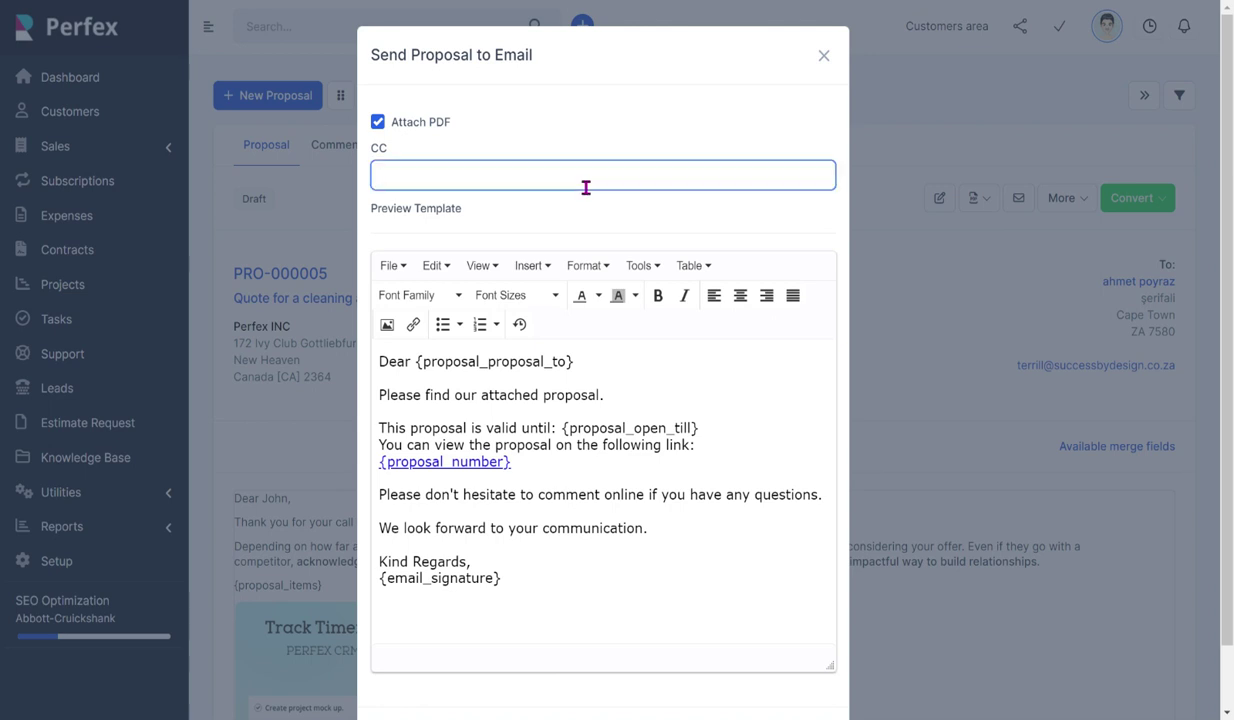
{"action": "left_click", "coordinate": [643, 128]}
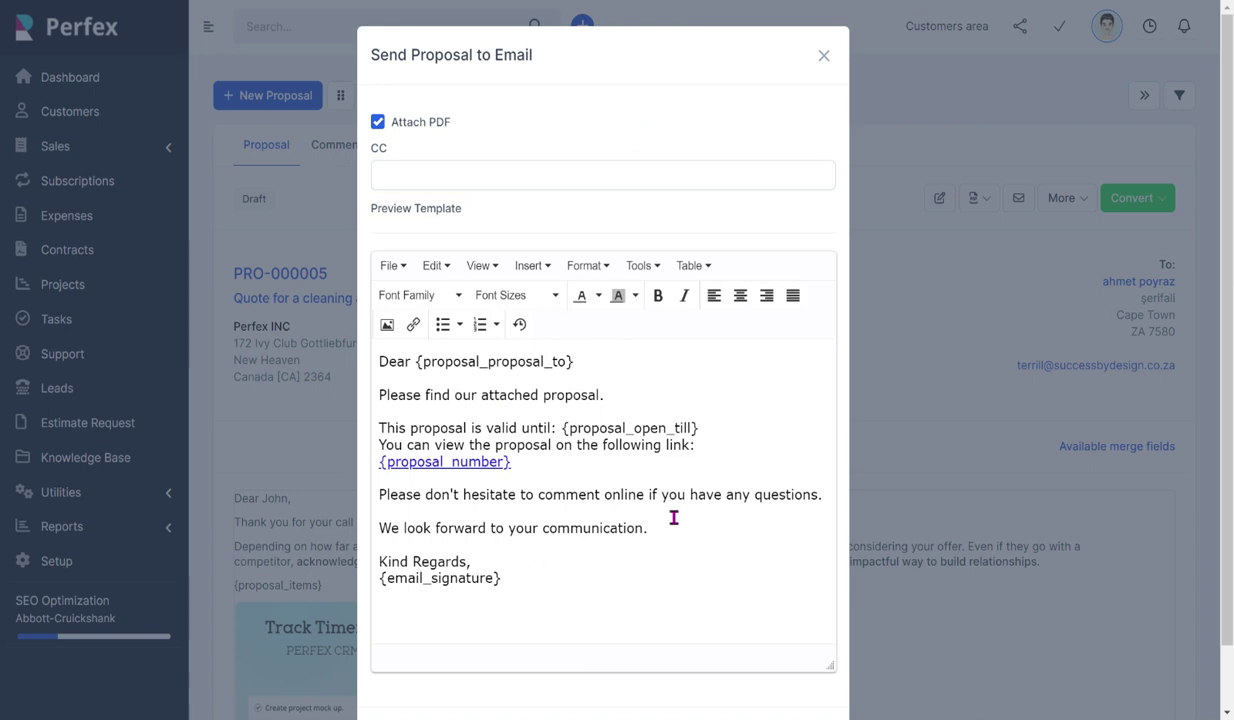
{"action": "scroll", "coordinate": [1220, 205], "scroll_direction": "down", "scroll_amount": 2}
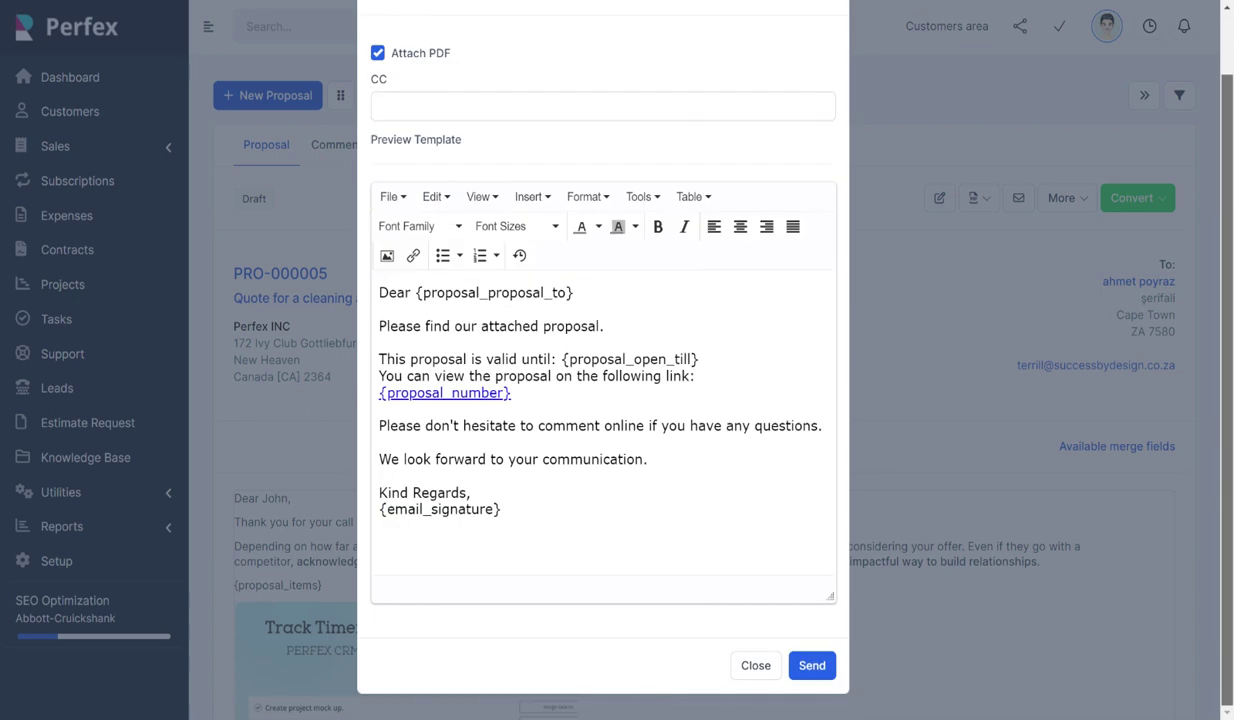
{"action": "left_click", "coordinate": [812, 665]}
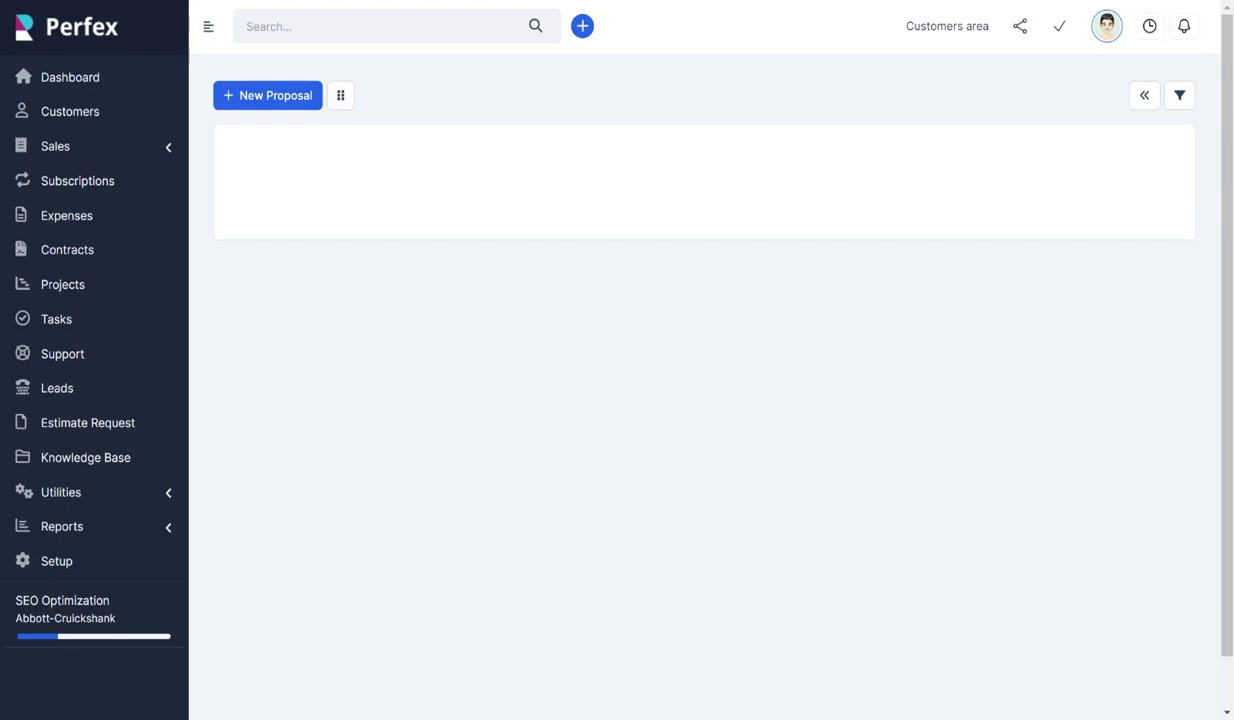